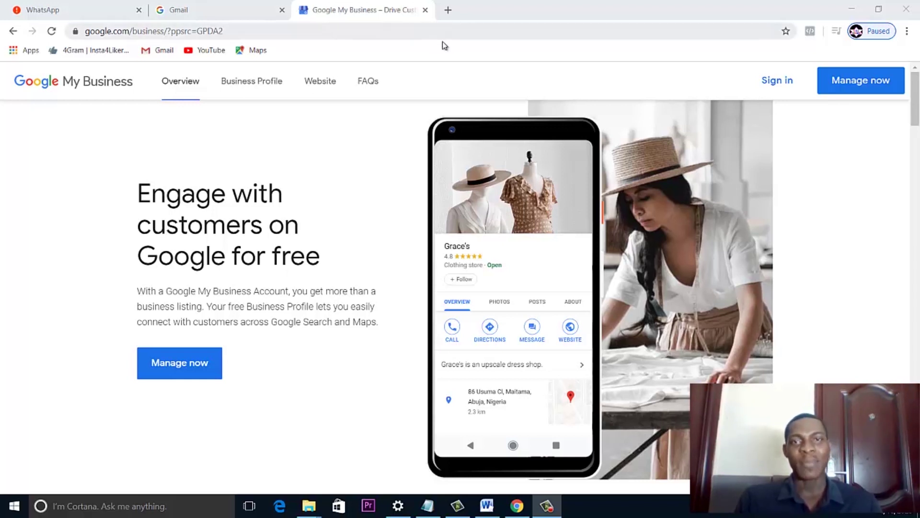
# Step: In a new tab, search Google for 'makup artist in benin city'
pyautogui.click(447, 10)
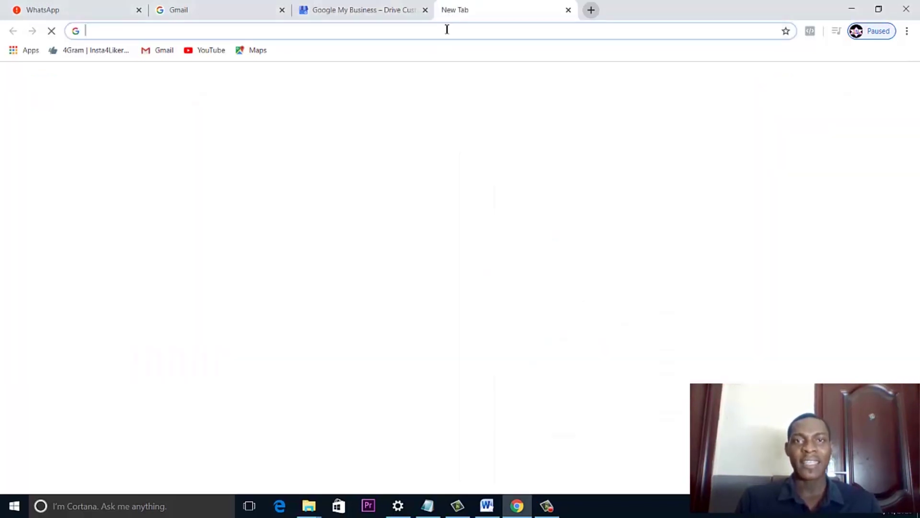
pyautogui.click(437, 254)
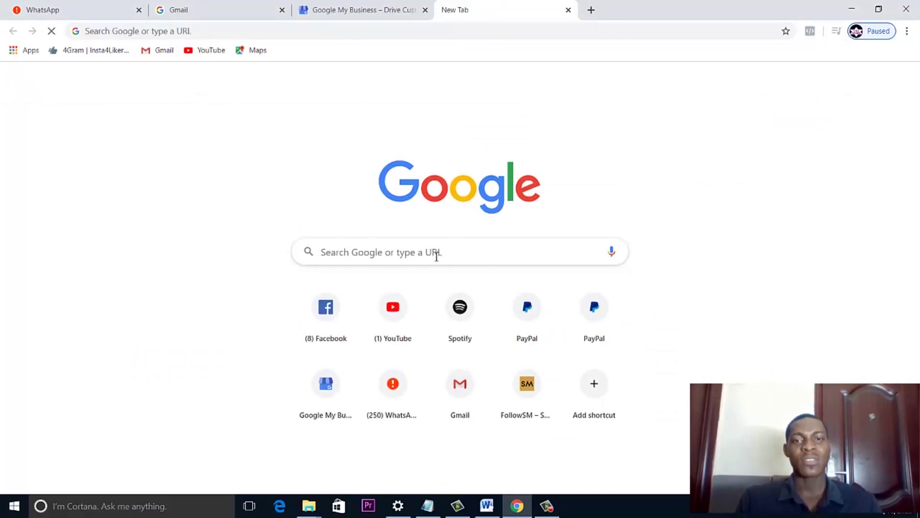
pyautogui.write('ma')
pyautogui.press('BackSpace')
pyautogui.press('BackSpace')
pyautogui.write('makup')
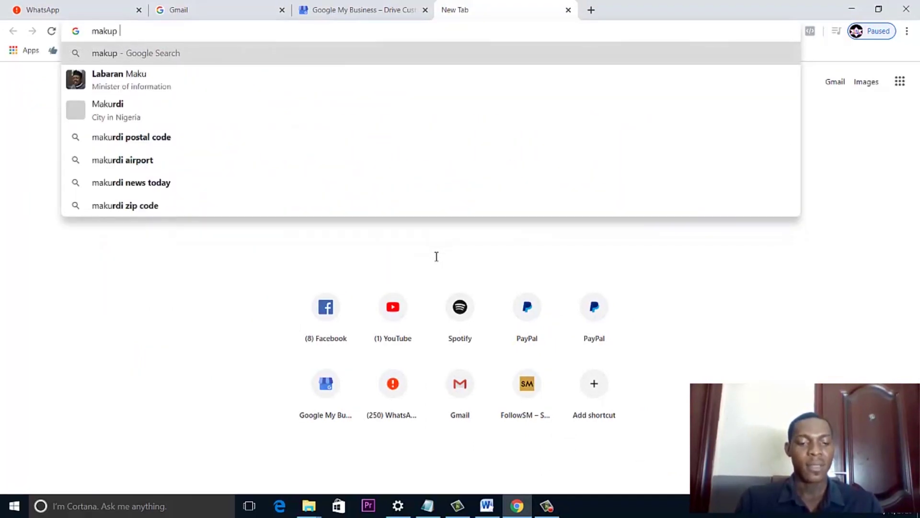
pyautogui.write(' artist in benin city')
pyautogui.press('Return')
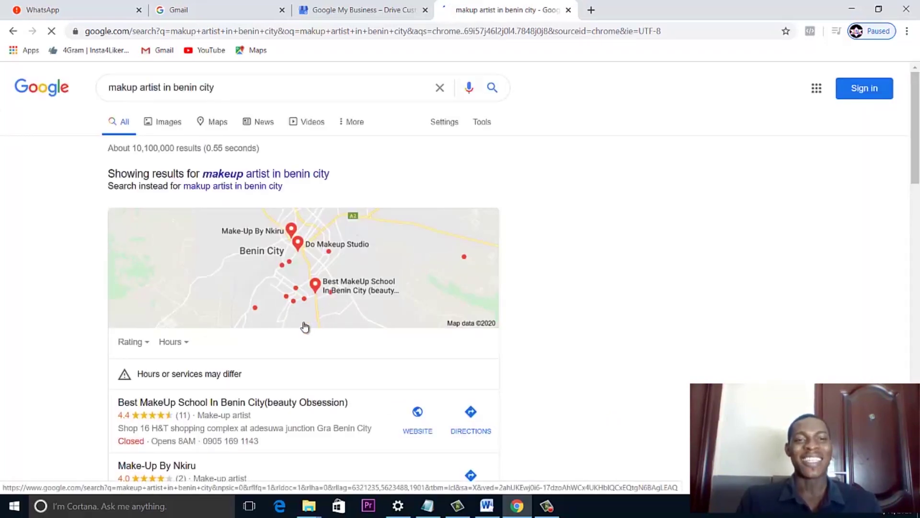
# Step: Scroll and drag through the list of make-up artist businesses in Benin City
pyautogui.scroll(-5, 170, 364)
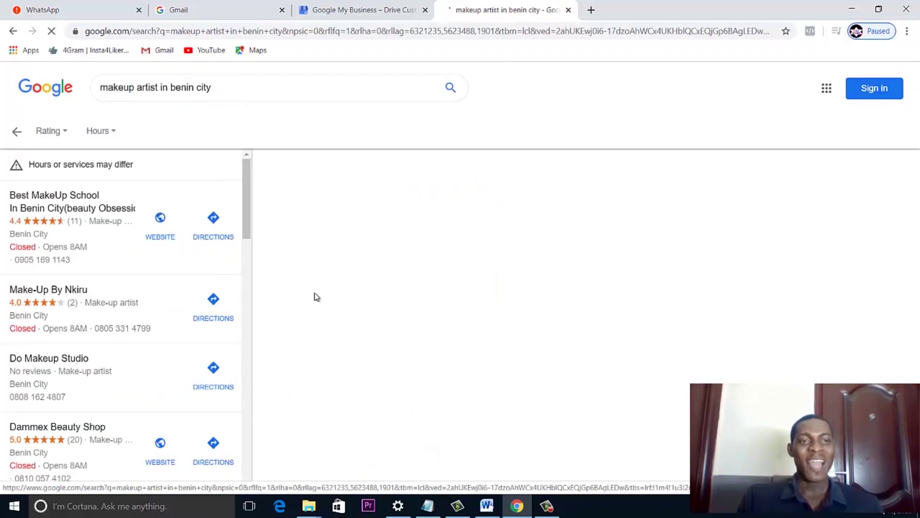
pyautogui.moveTo(247, 190); pyautogui.dragTo(218, 170)
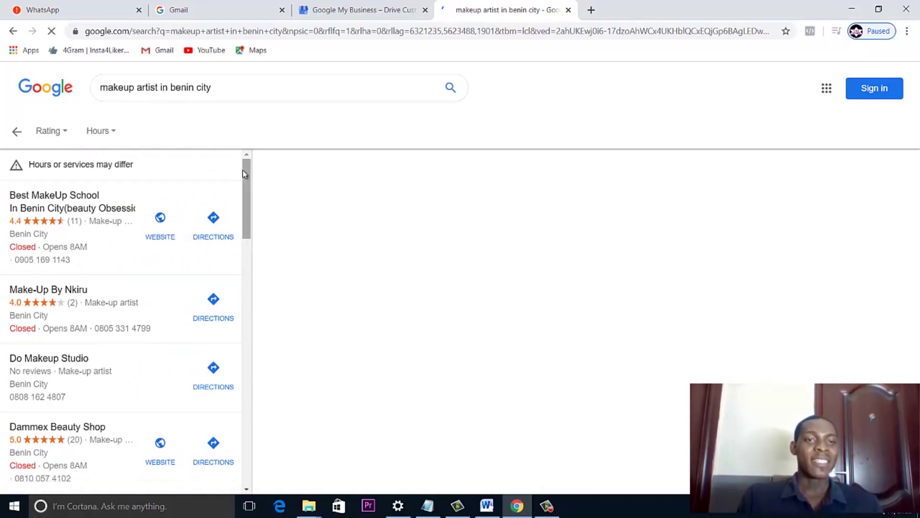
pyautogui.moveTo(243, 170); pyautogui.dragTo(246, 177)
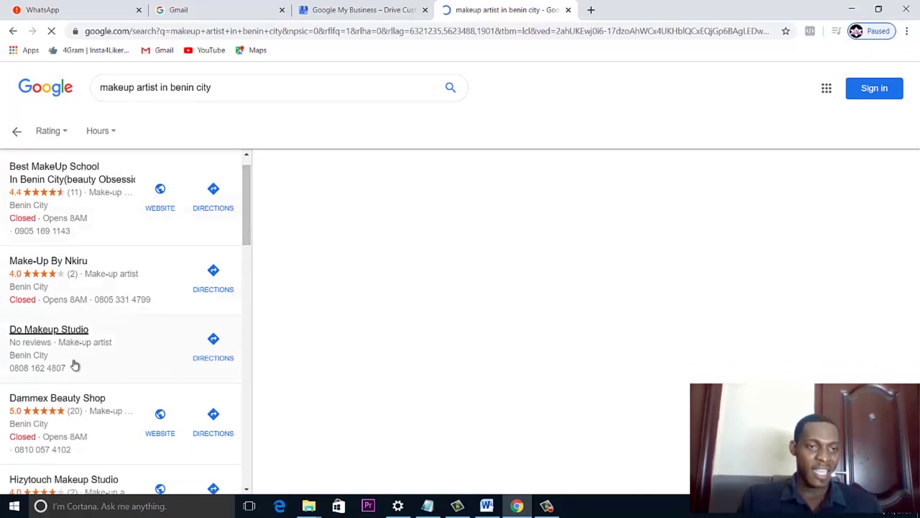
pyautogui.moveTo(247, 192); pyautogui.dragTo(250, 286)
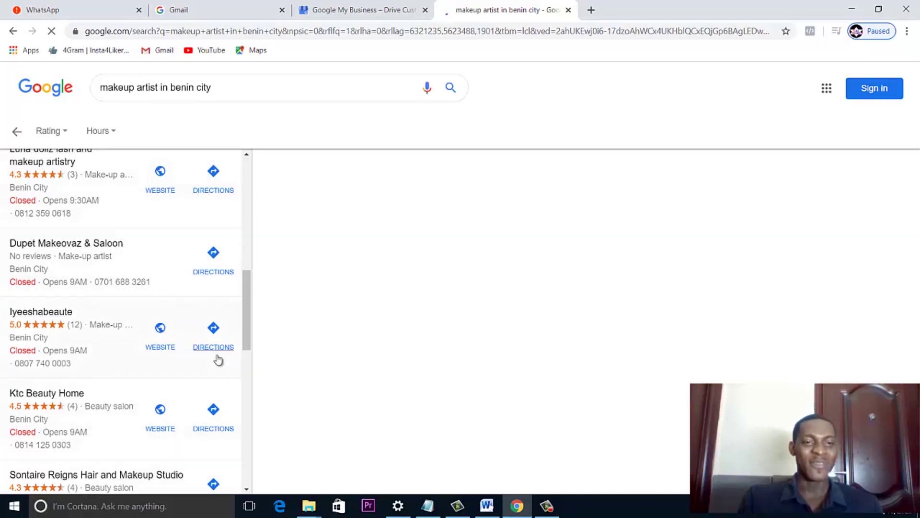
pyautogui.moveTo(247, 329); pyautogui.dragTo(249, 462)
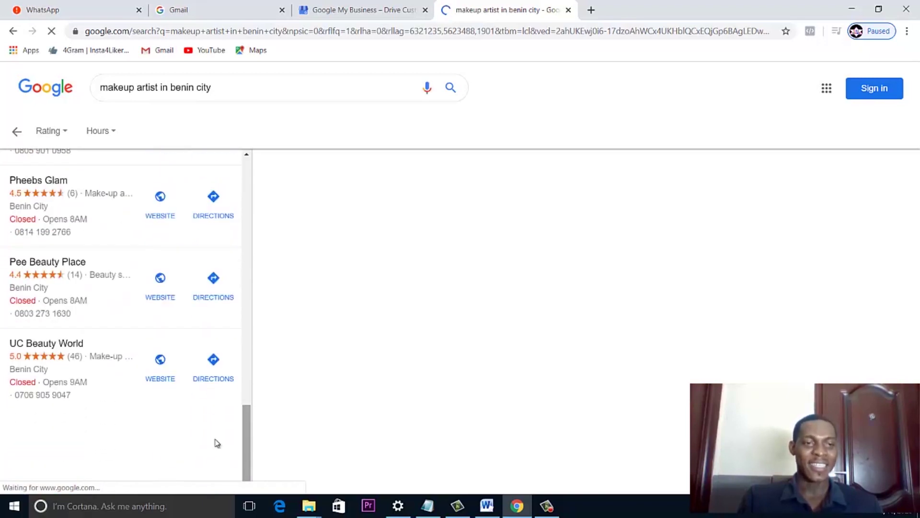
pyautogui.moveTo(249, 421); pyautogui.dragTo(243, 148)
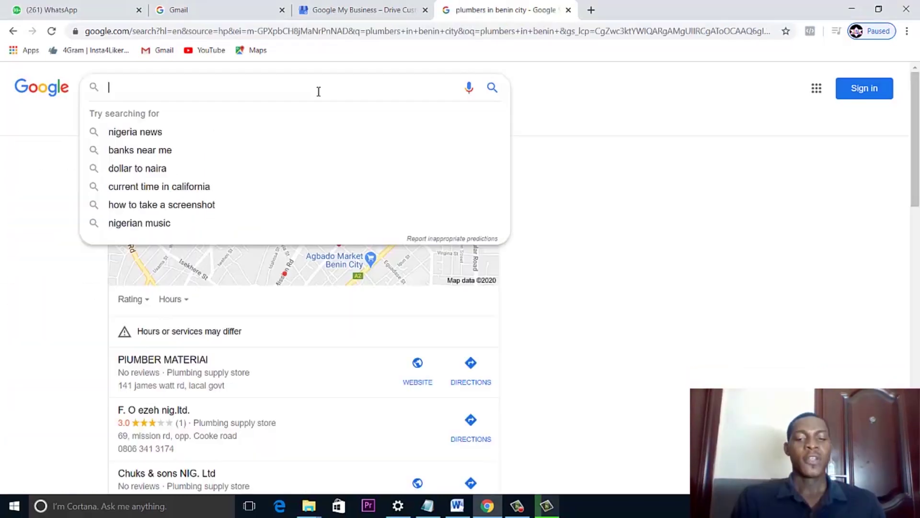
# Step: Search 'electricians in lagos' via the 'electrician in lagos' suggestion and scroll the results
pyautogui.write('ele')
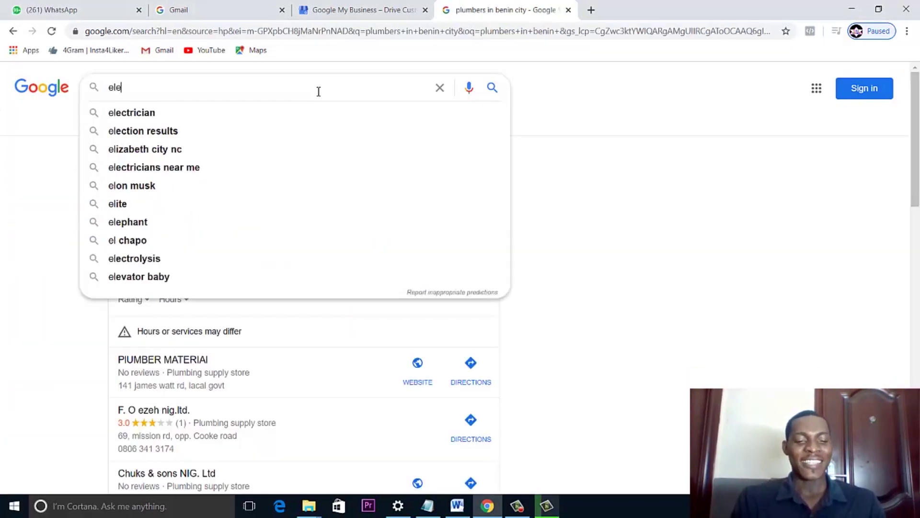
pyautogui.write('ctrician')
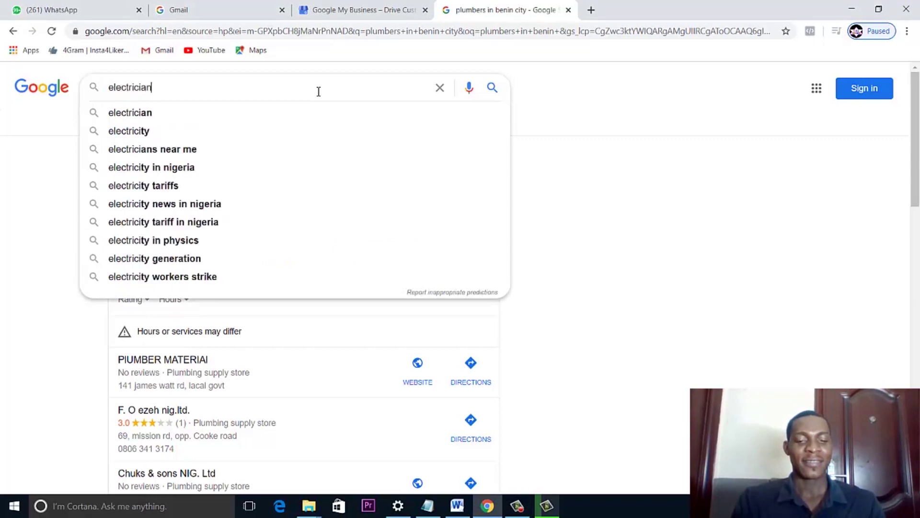
pyautogui.write('s in lagos')
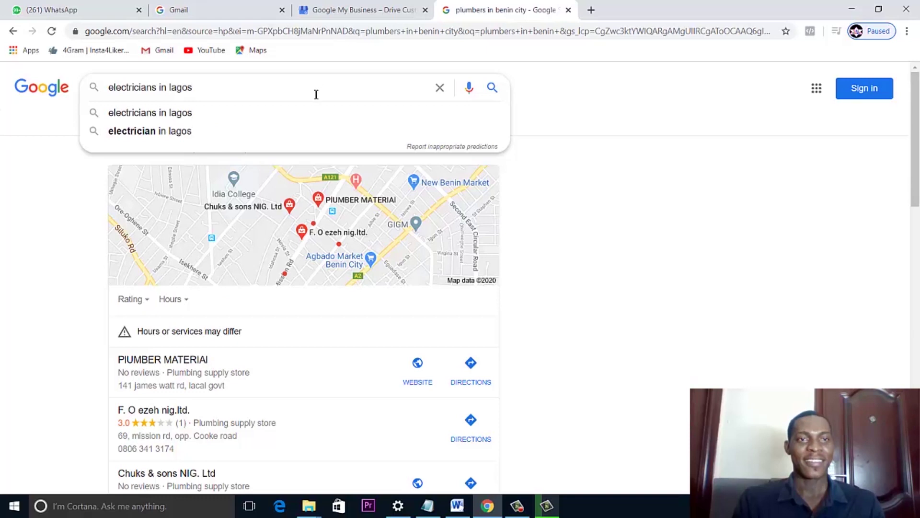
pyautogui.click(297, 129)
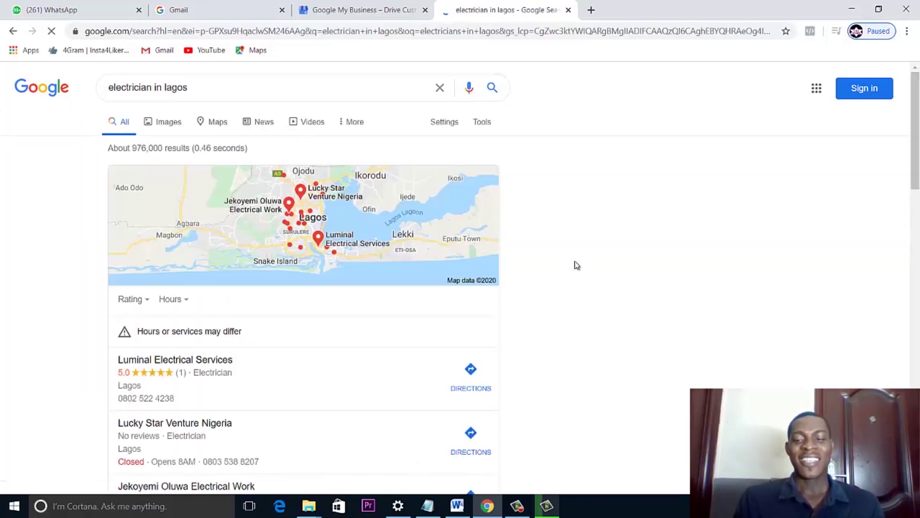
pyautogui.scroll(-2, 575, 263)
pyautogui.scroll(-2, 576, 265)
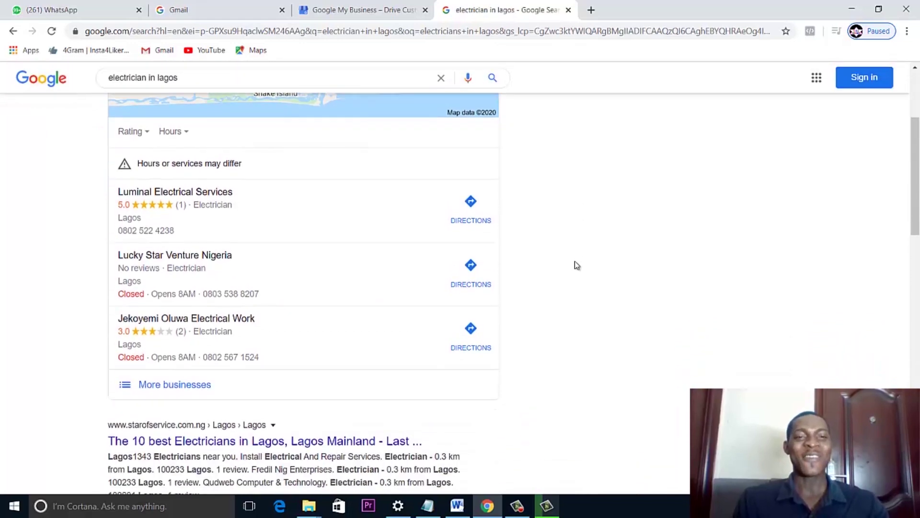
pyautogui.scroll(2, 577, 265)
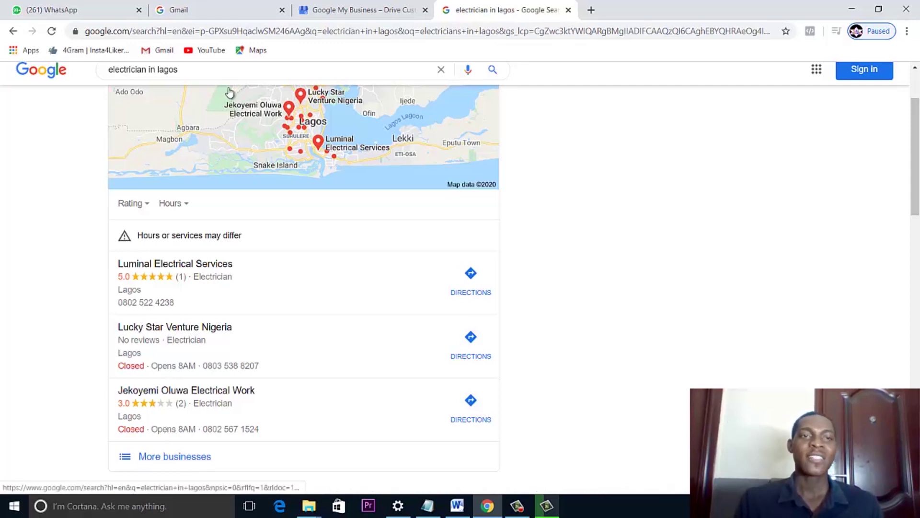
# Step: Replace the query with 'plumbers in akwaibom', run the search, and scroll the results
pyautogui.tripleClick(230, 76)
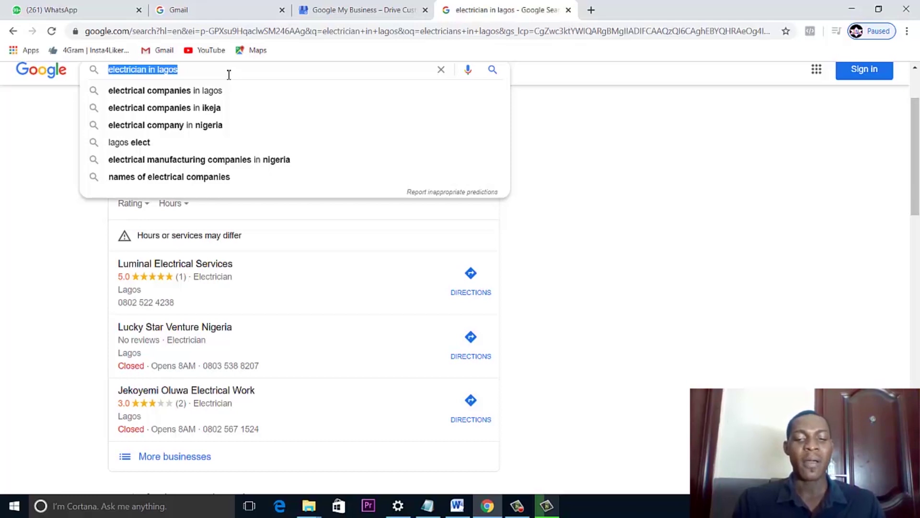
pyautogui.write('plumbers in a')
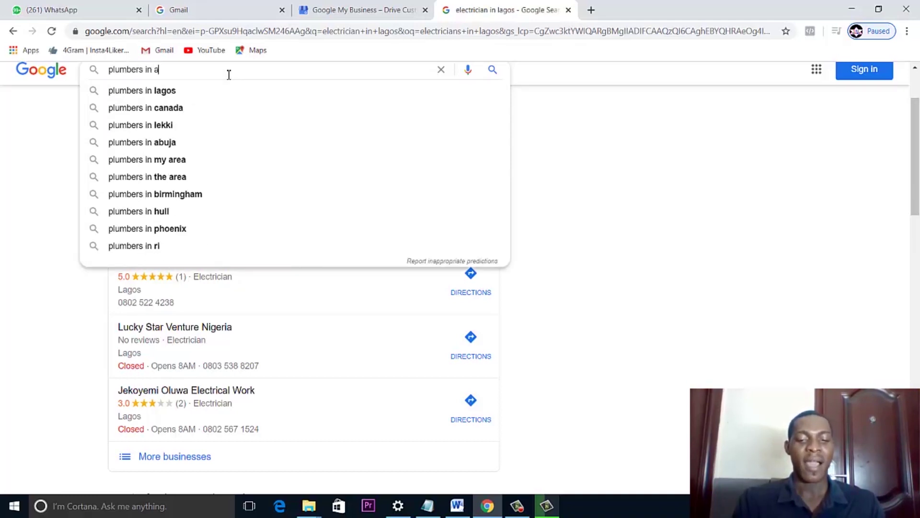
pyautogui.write('kwaibom')
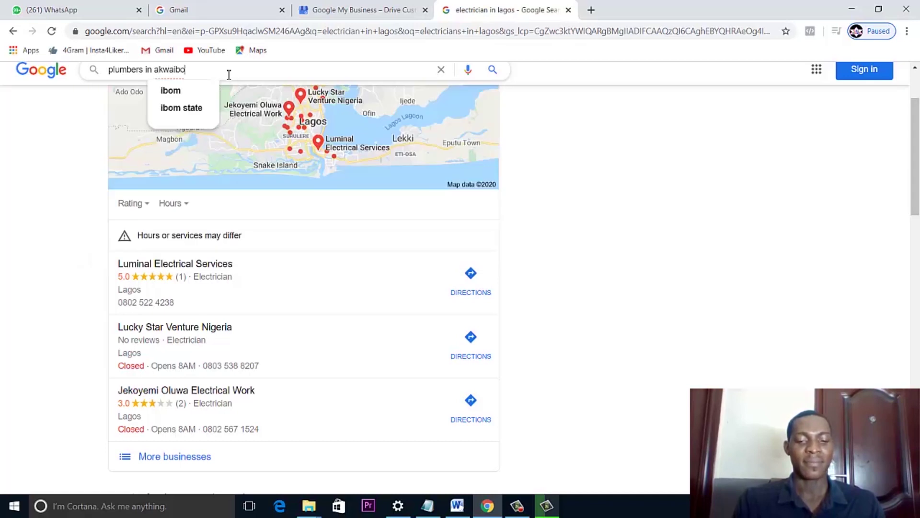
pyautogui.press('Return')
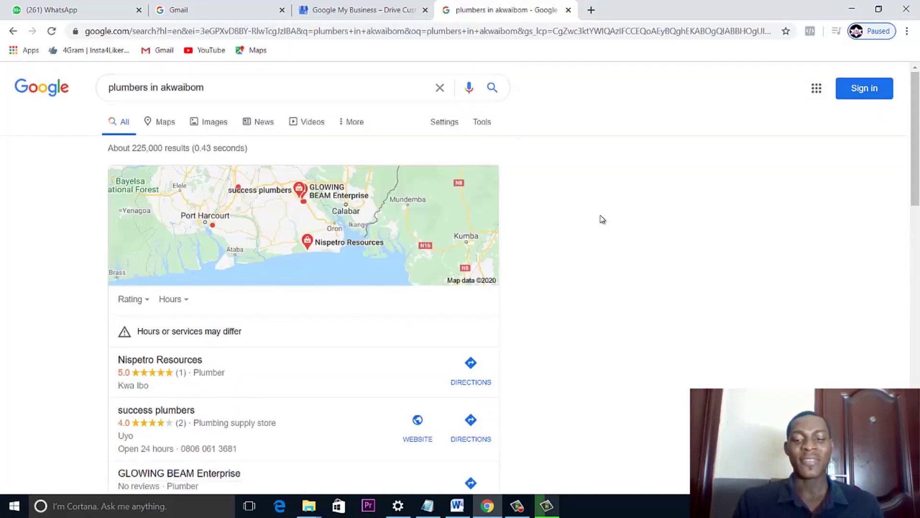
pyautogui.scroll(-3, 603, 220)
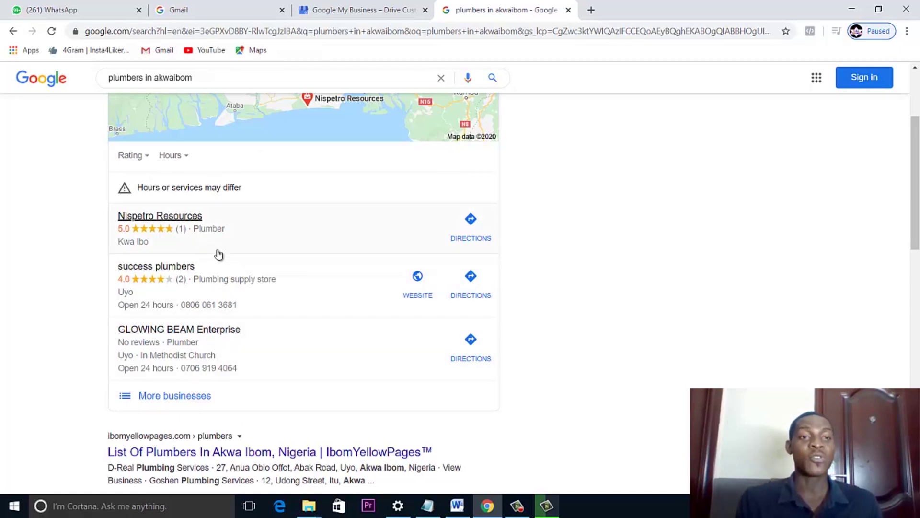
# Step: Open Nispetro Resources' details panel and scroll through its 5.0-rated listing
pyautogui.click(179, 224)
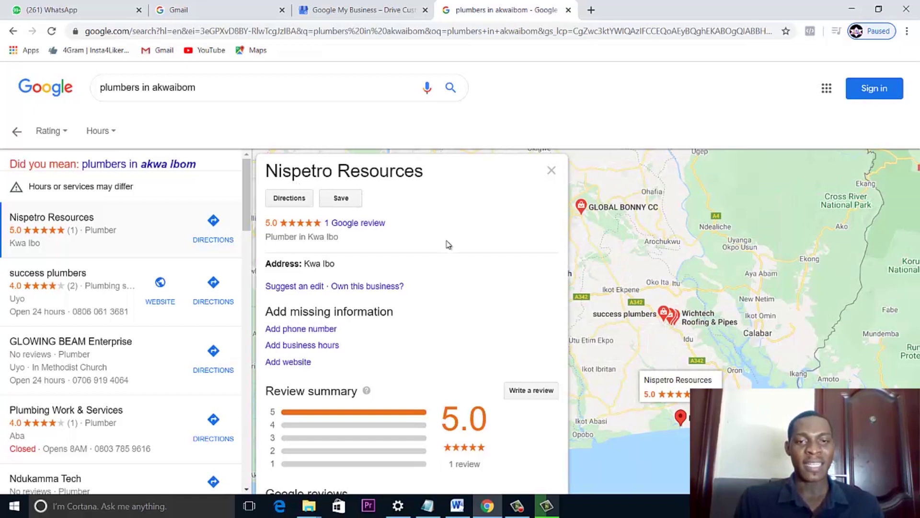
pyautogui.scroll(-4, 448, 245)
pyautogui.scroll(-3, 448, 245)
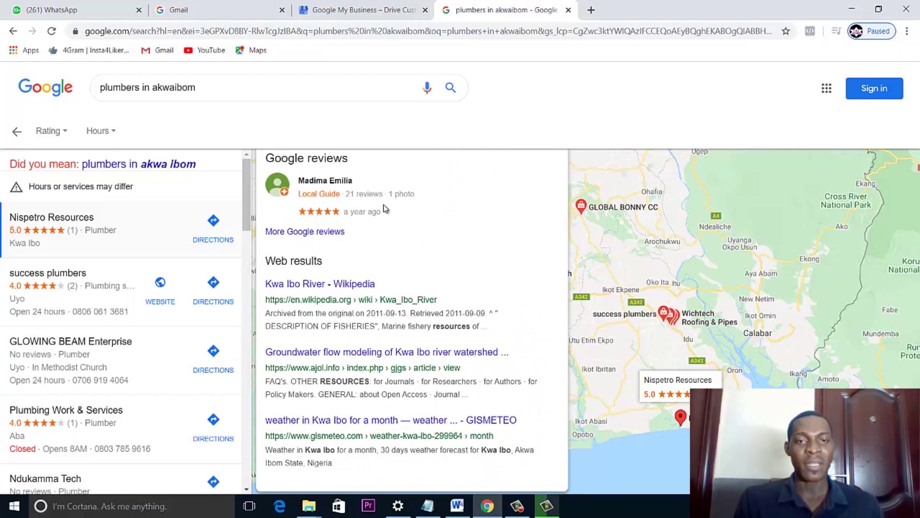
pyautogui.scroll(2, 412, 218)
pyautogui.scroll(6, 411, 221)
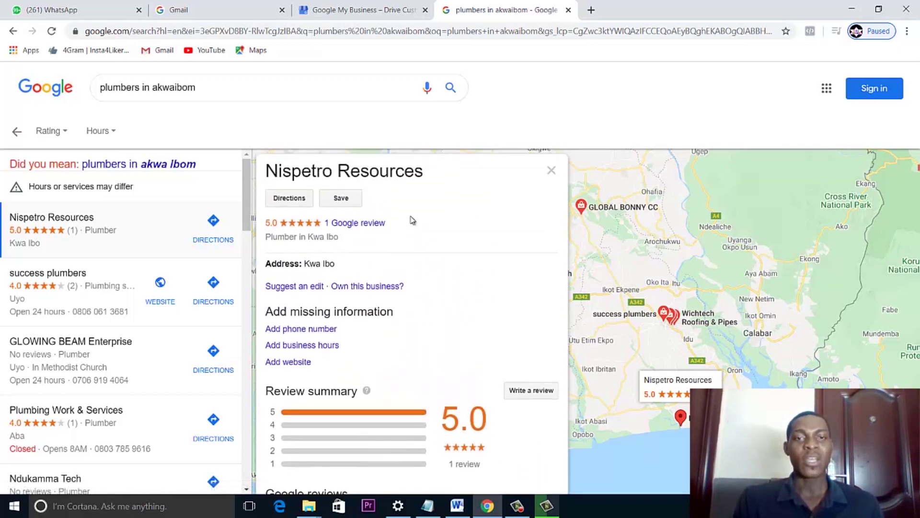
pyautogui.scroll(-1, 412, 221)
pyautogui.scroll(1, 413, 221)
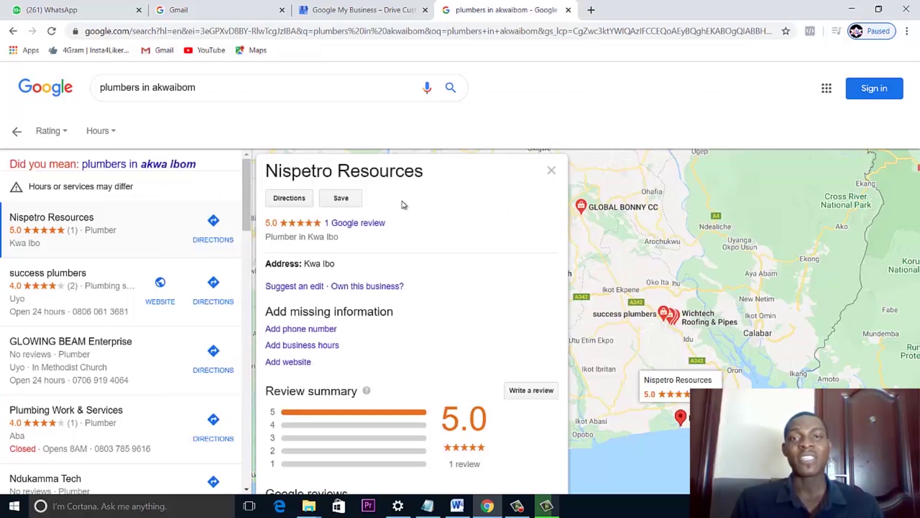
# Step: Paste google.com/business into the address bar and load it in the current tab
pyautogui.click(487, 31)
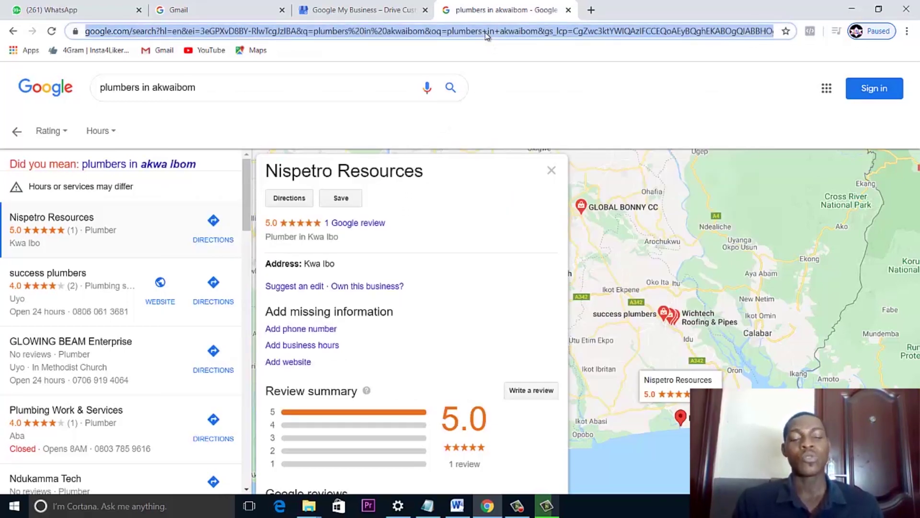
pyautogui.write('google.com/business/?ppsrc=GPDA2')
pyautogui.press('Return')
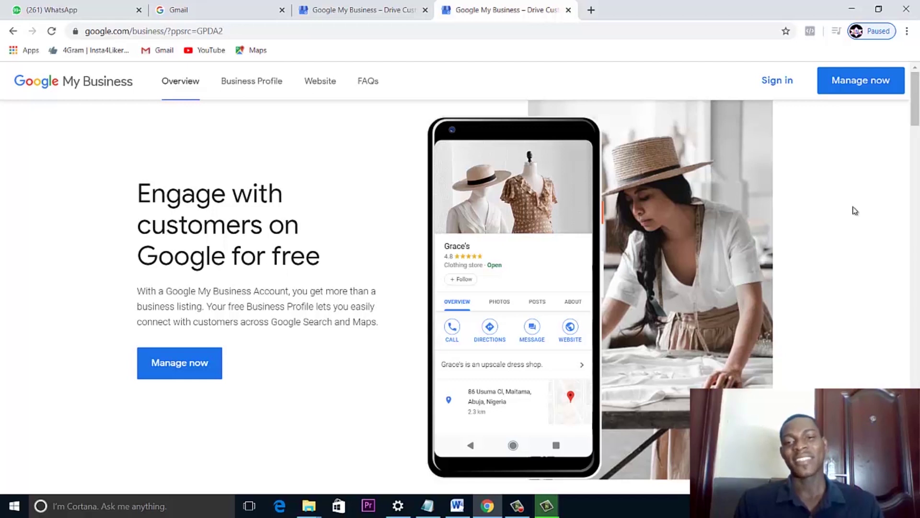
# Step: Sign in with the account e-mail and password
pyautogui.click(776, 84)
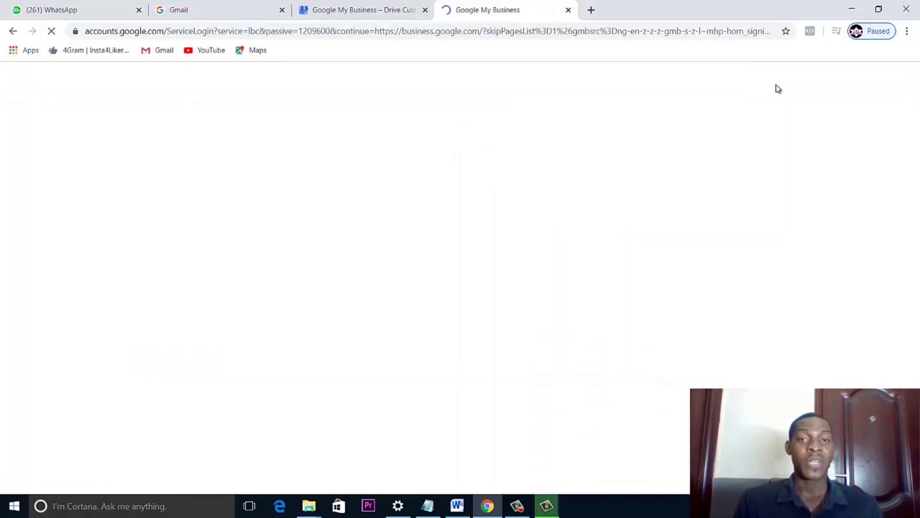
pyautogui.click(422, 260)
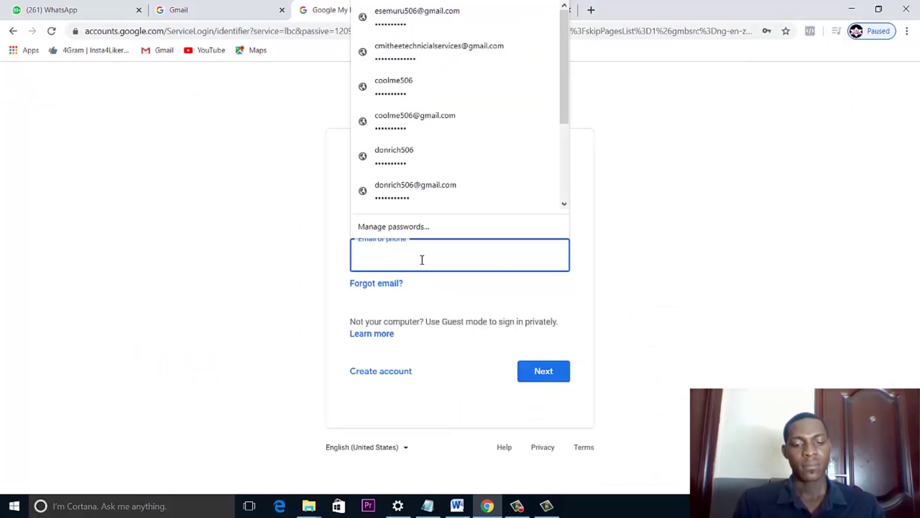
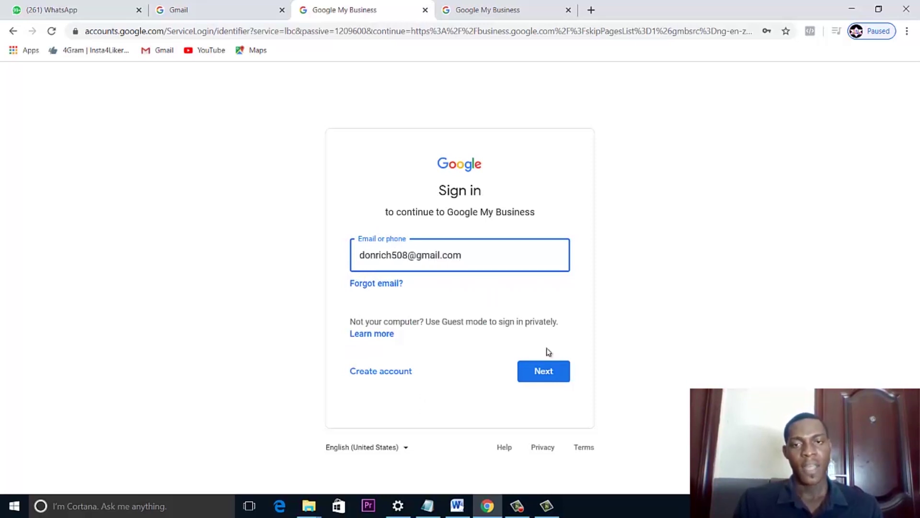
pyautogui.click(550, 372)
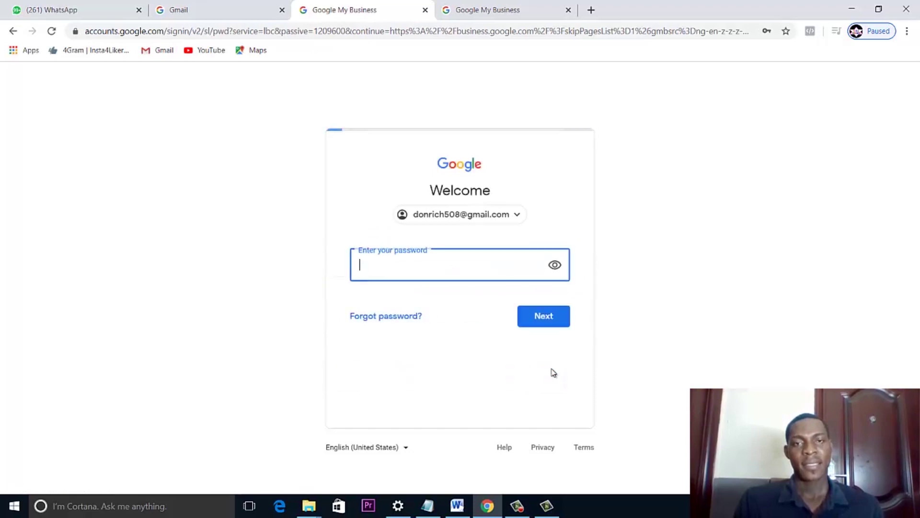
pyautogui.click(490, 270)
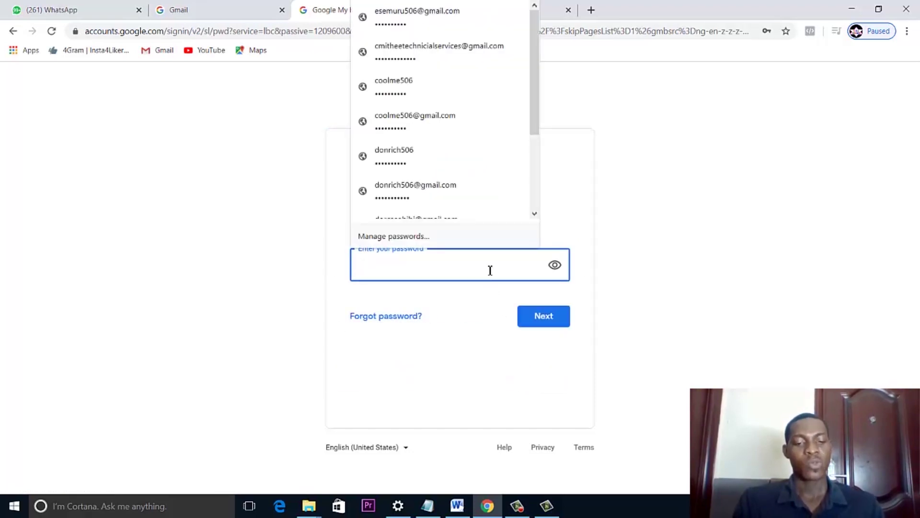
pyautogui.write('••••••••••')
pyautogui.press('Return')
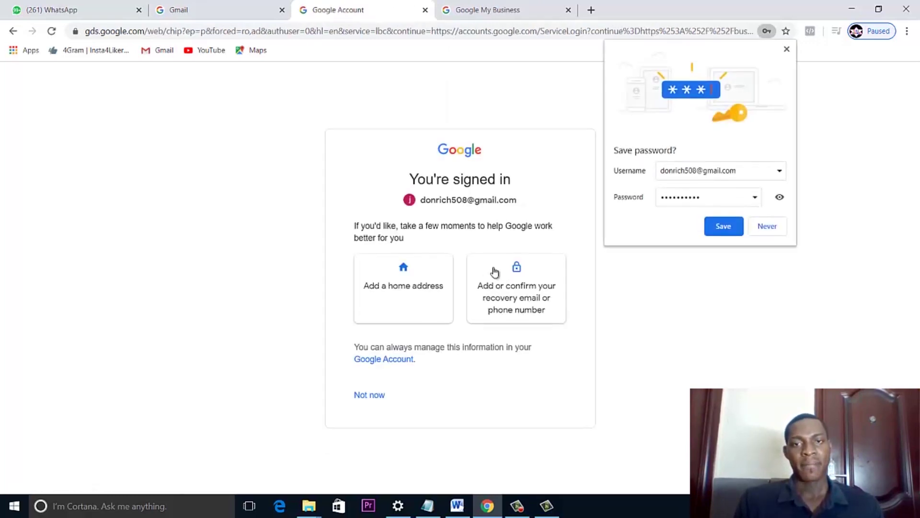
# Step: Save the password in Chrome and skip adding extra account details
pyautogui.click(722, 227)
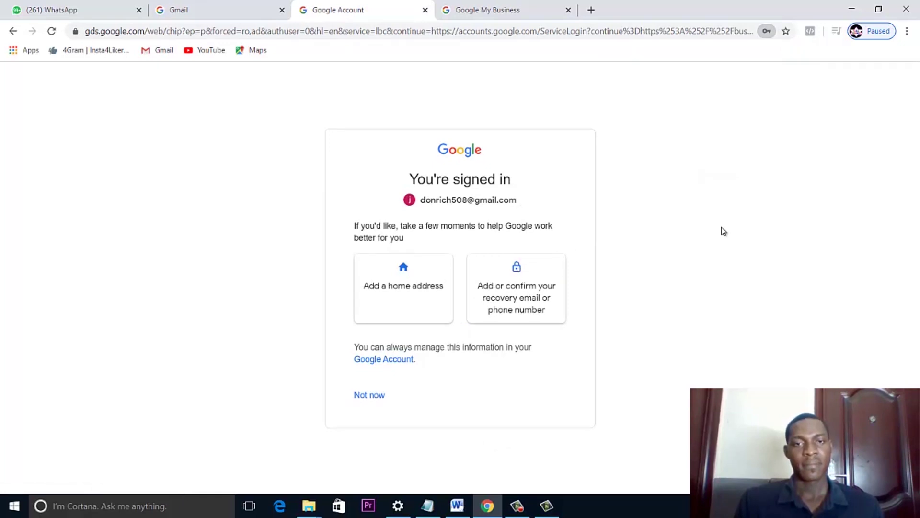
pyautogui.click(379, 396)
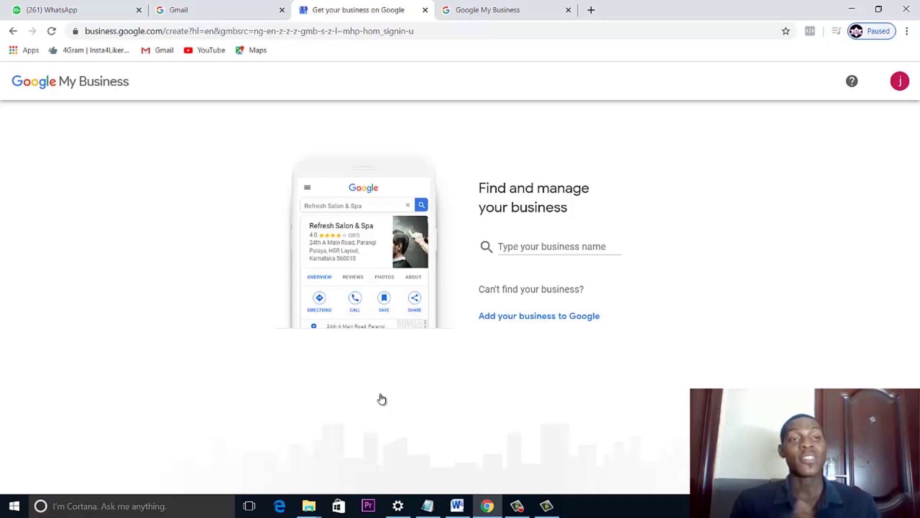
pyautogui.click(537, 249)
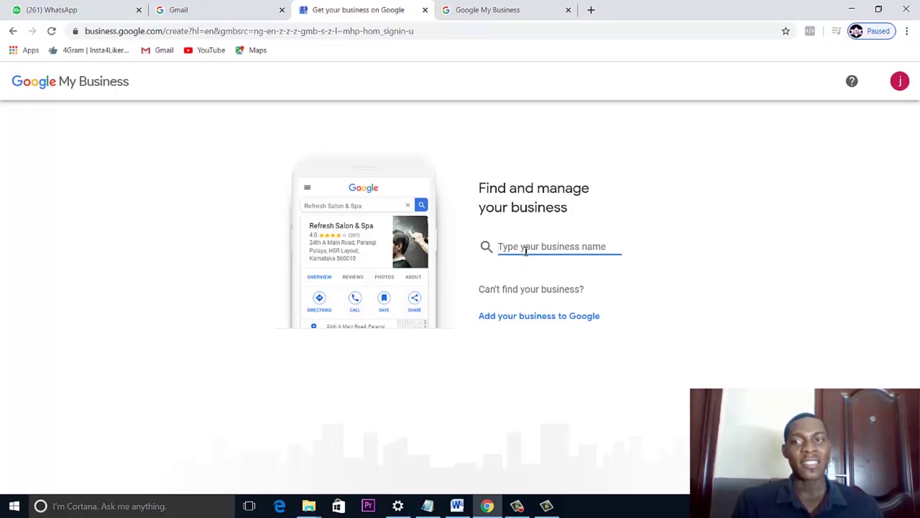
# Step: Choose to add a new business and enter 'Richy makeup studio' as its name
pyautogui.click(523, 322)
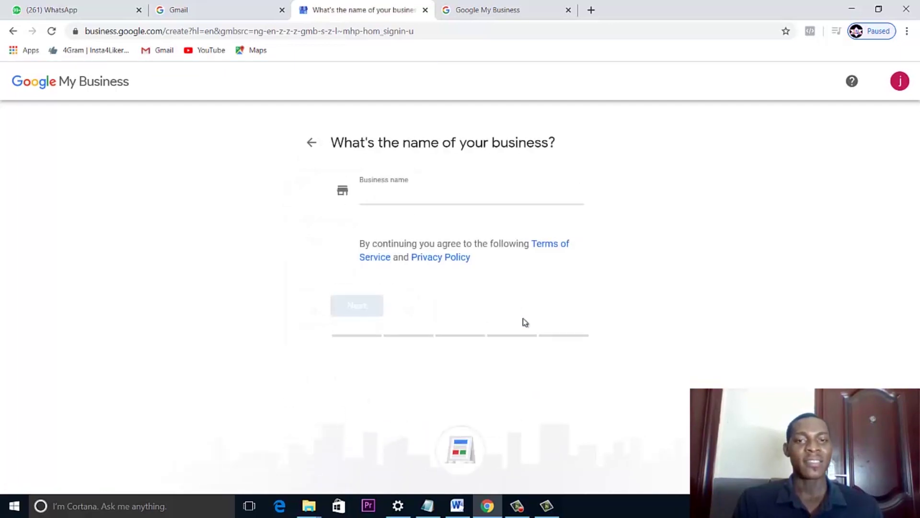
pyautogui.click(452, 198)
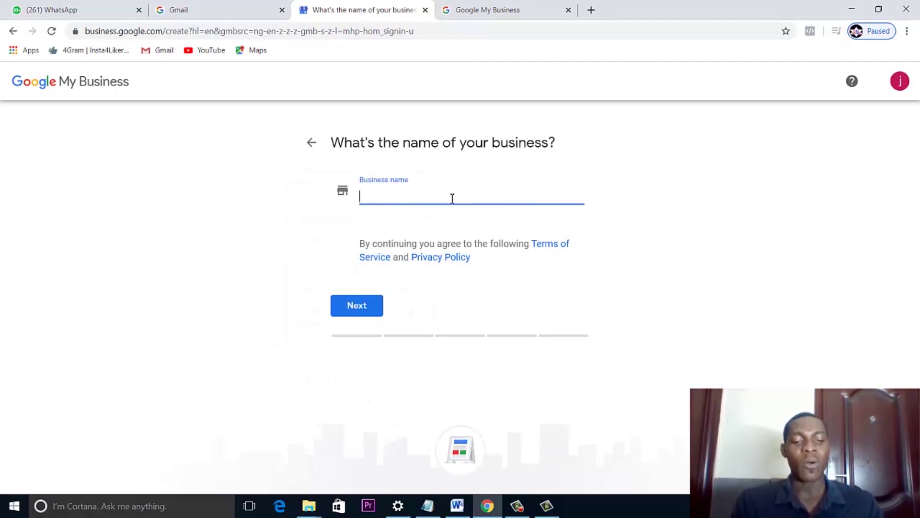
pyautogui.write('Richy')
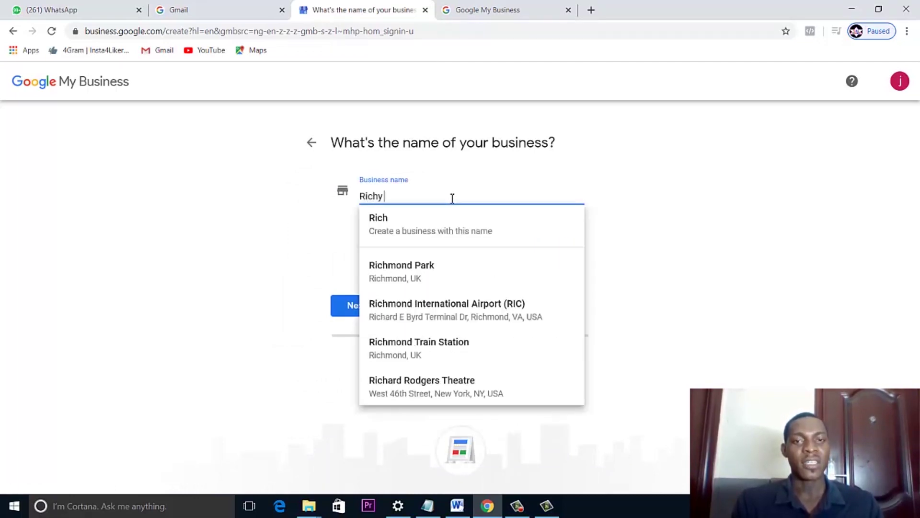
pyautogui.write(' make')
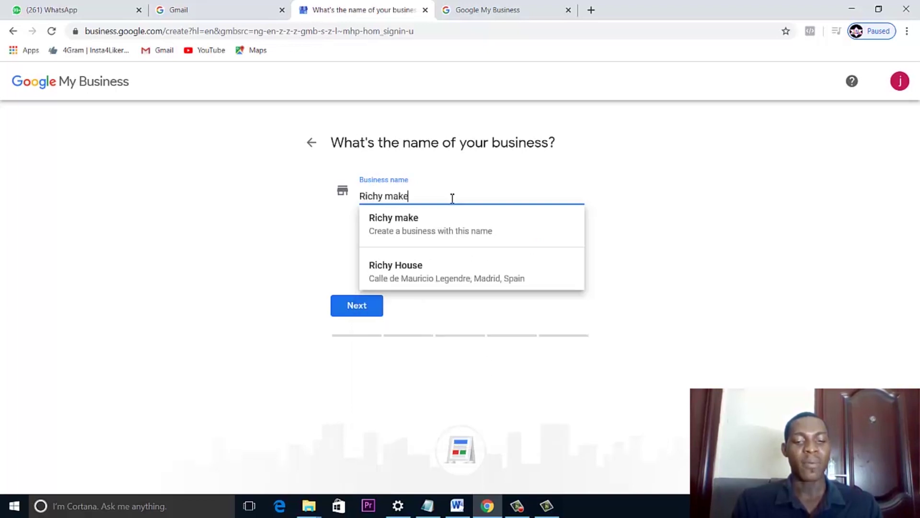
pyautogui.write('up studio')
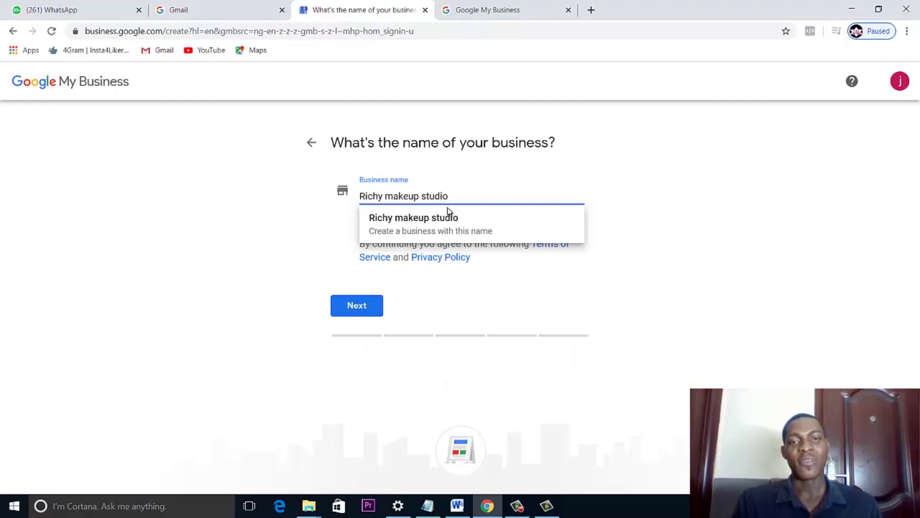
pyautogui.click(447, 215)
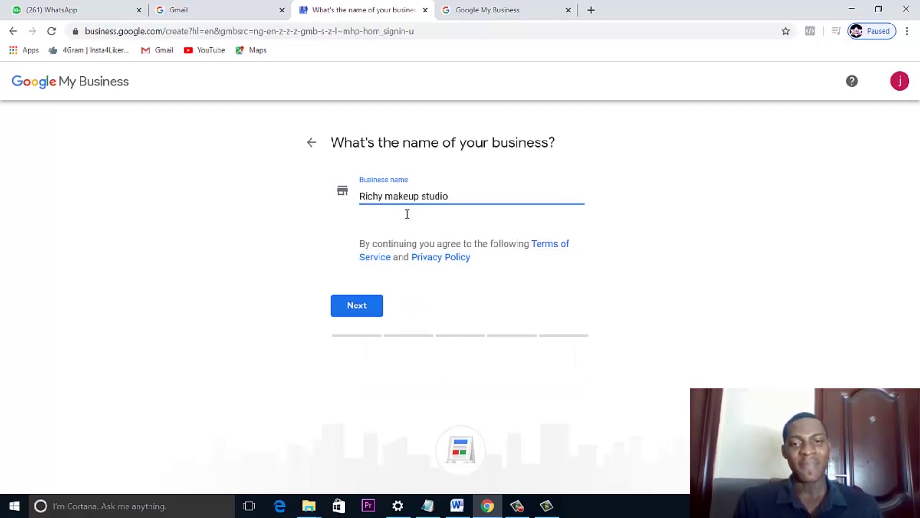
# Step: Confirm the name, then set the category to 'Make-up artist' and continue
pyautogui.click(364, 306)
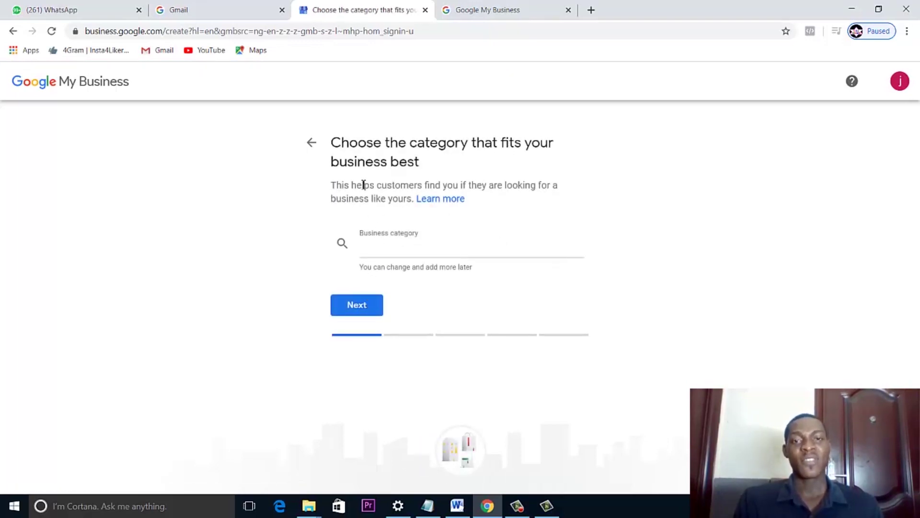
pyautogui.click(384, 244)
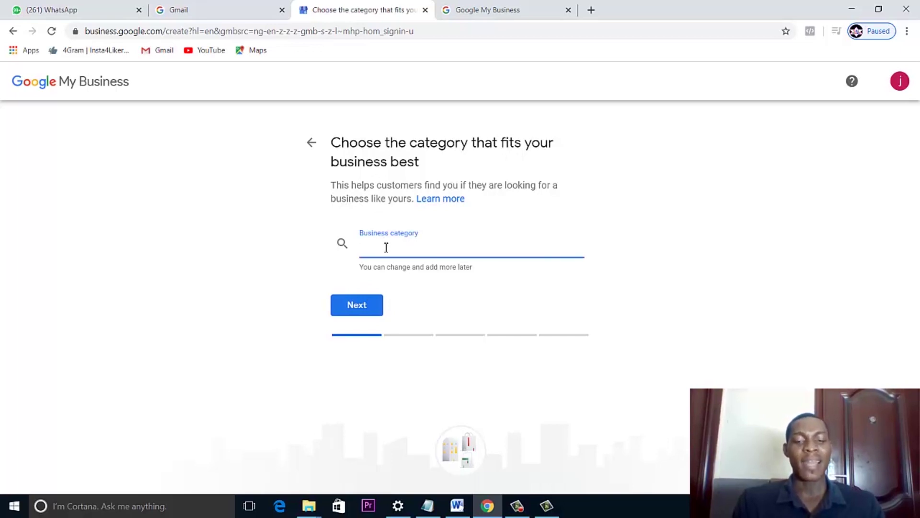
pyautogui.write('makeup')
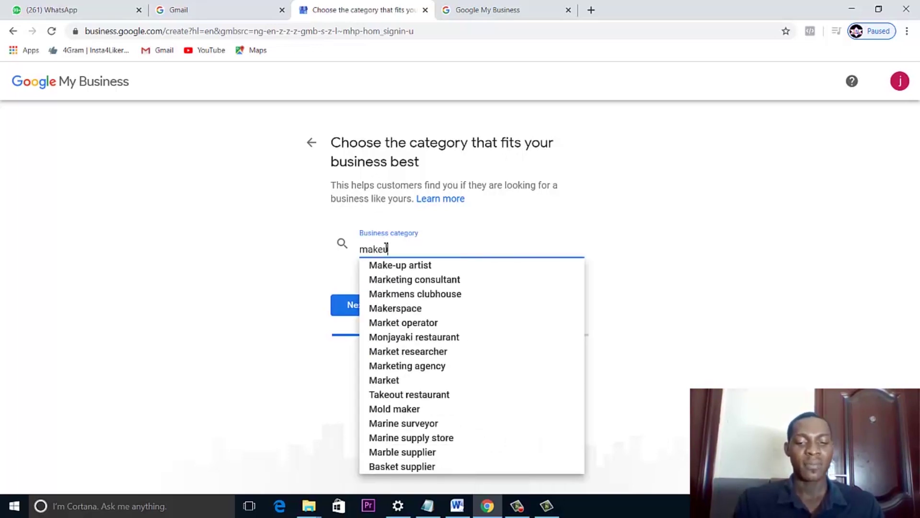
pyautogui.click(386, 265)
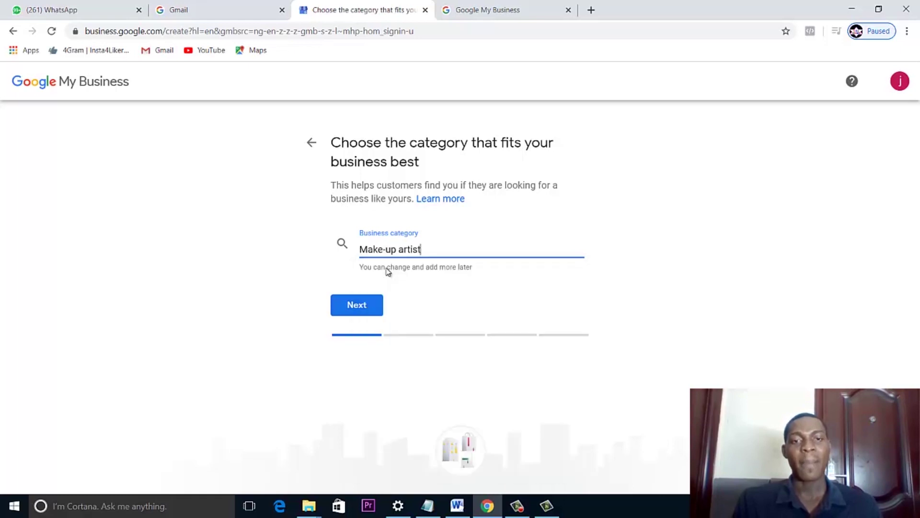
pyautogui.click(368, 307)
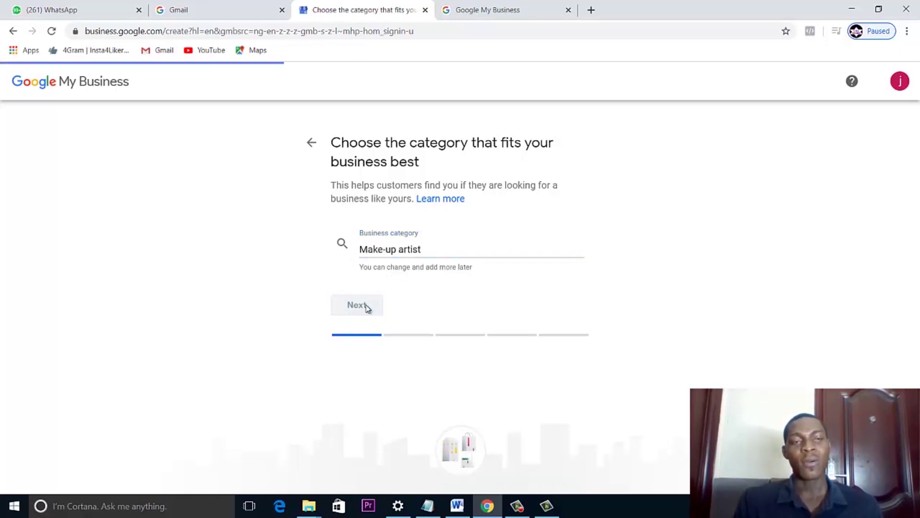
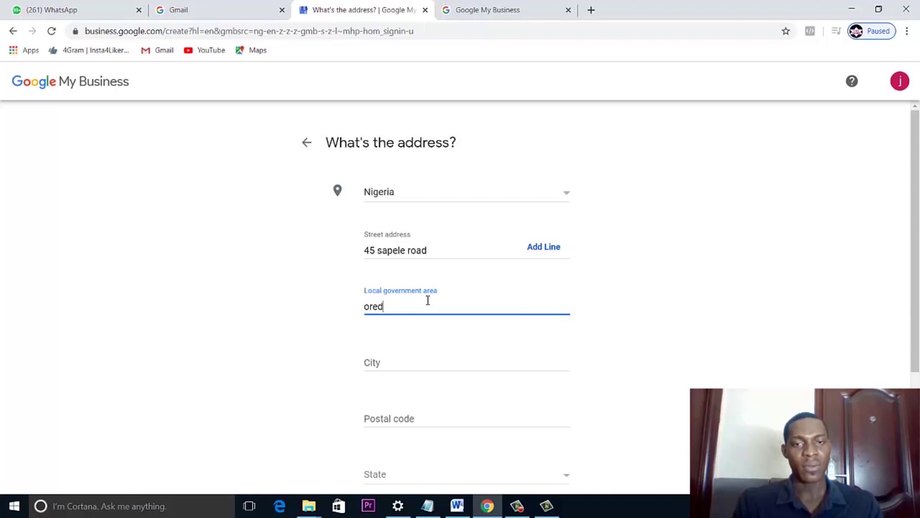
# Step: Enter 'benin city' as the city and 334554 as the postal code
pyautogui.click(420, 358)
pyautogui.write('benin city')
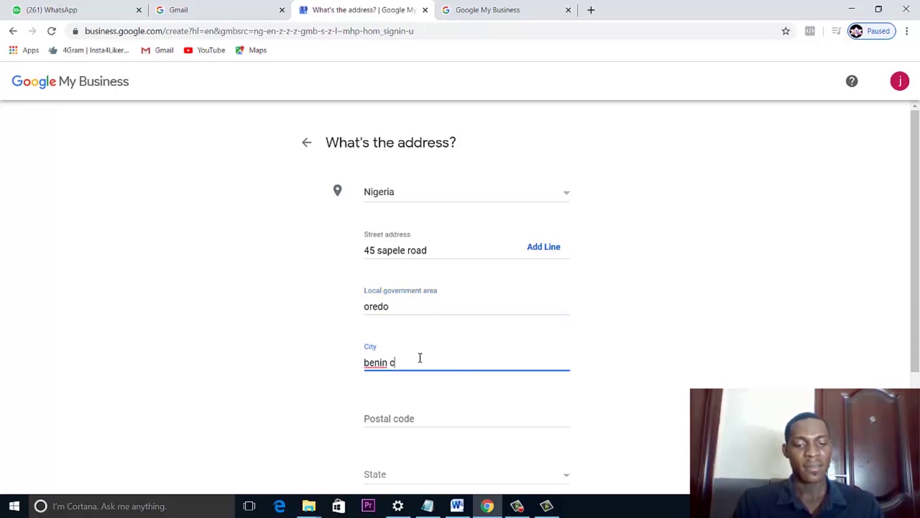
pyautogui.click(429, 413)
pyautogui.write('334554')
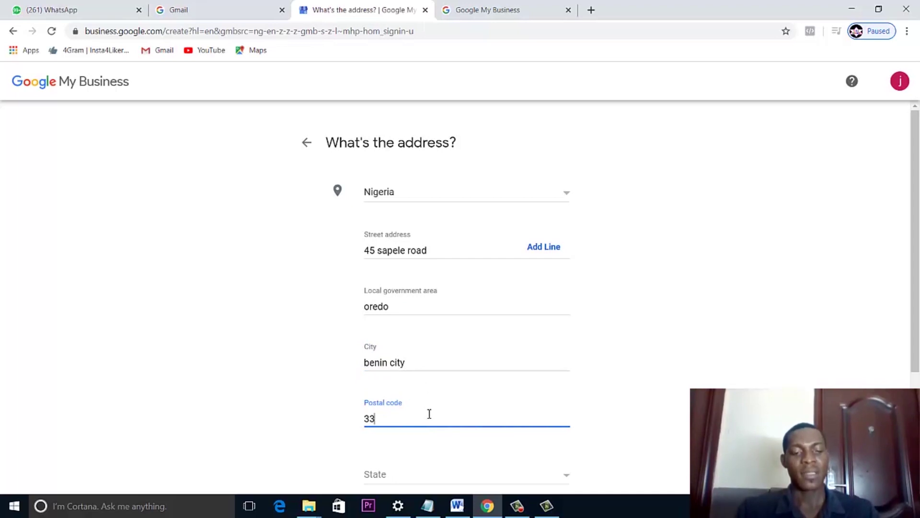
# Step: Choose Edo as the state and submit the completed address
pyautogui.click(420, 478)
pyautogui.press('e')
pyautogui.press('d')
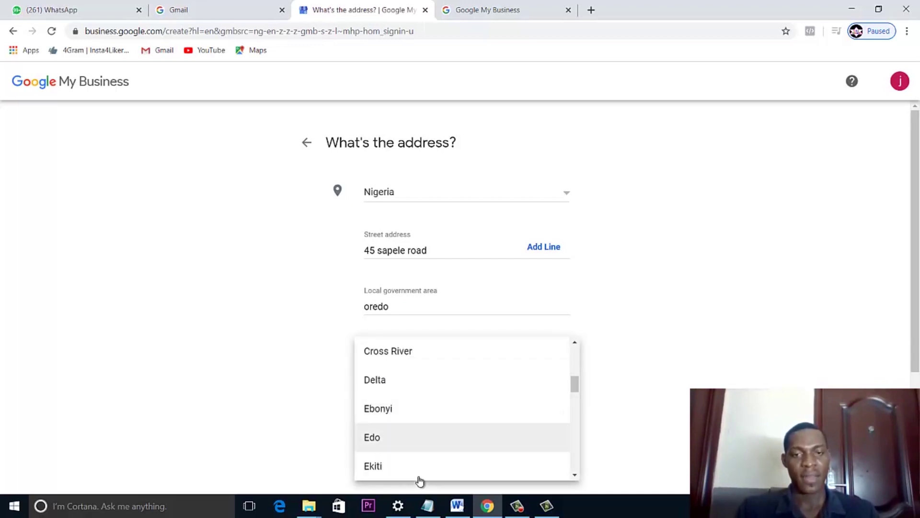
pyautogui.click(410, 435)
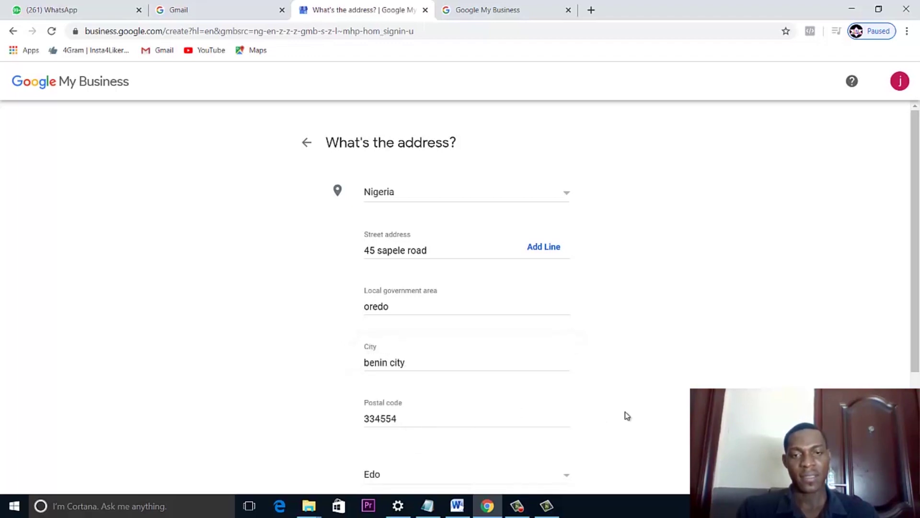
pyautogui.scroll(-3, 524, 318)
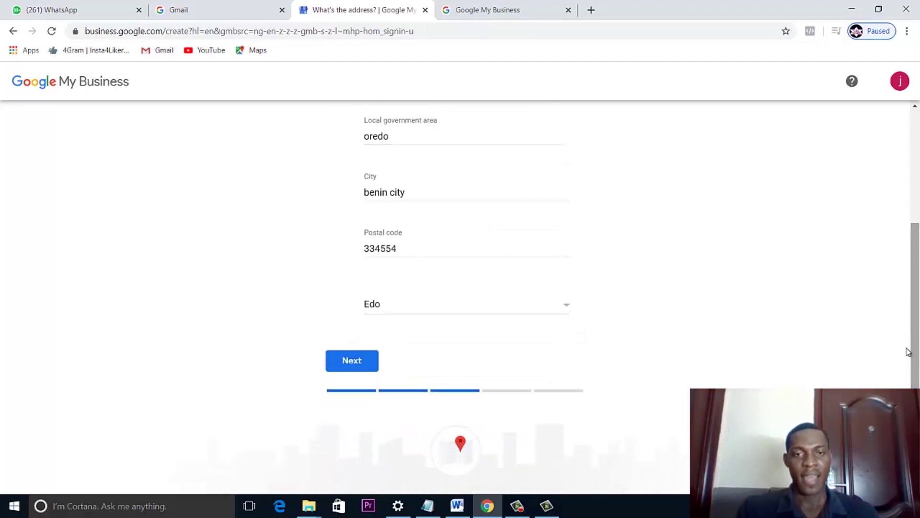
pyautogui.click(358, 362)
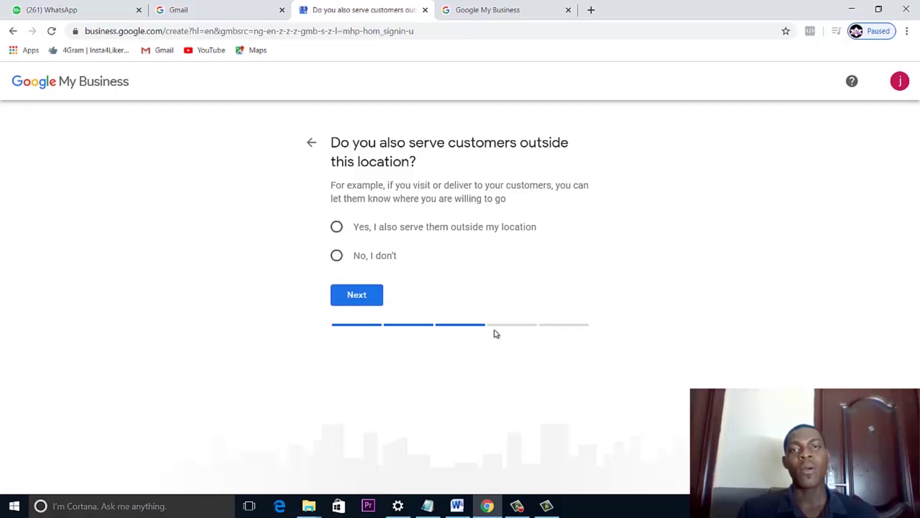
pyautogui.click(551, 12)
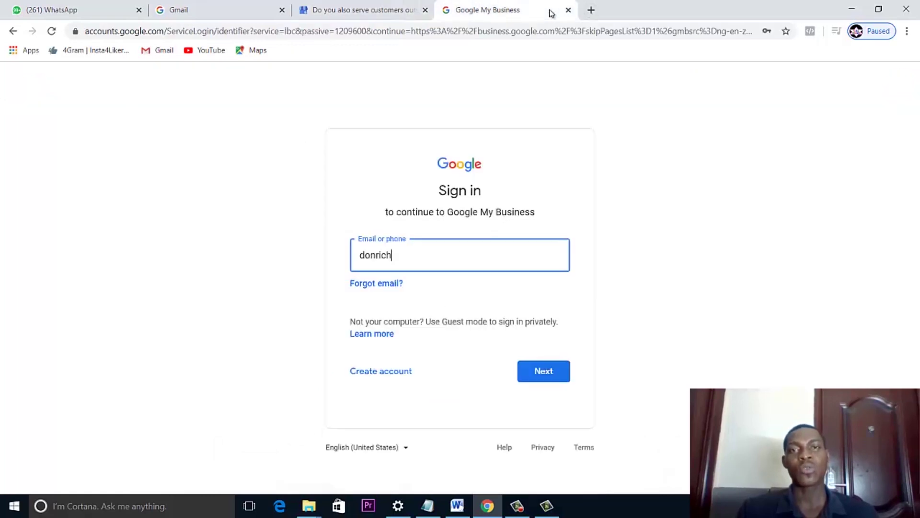
# Step: Look up 'benin city postal codes' and open the nigeriazipcodes Benin Town Area page
pyautogui.click(530, 31)
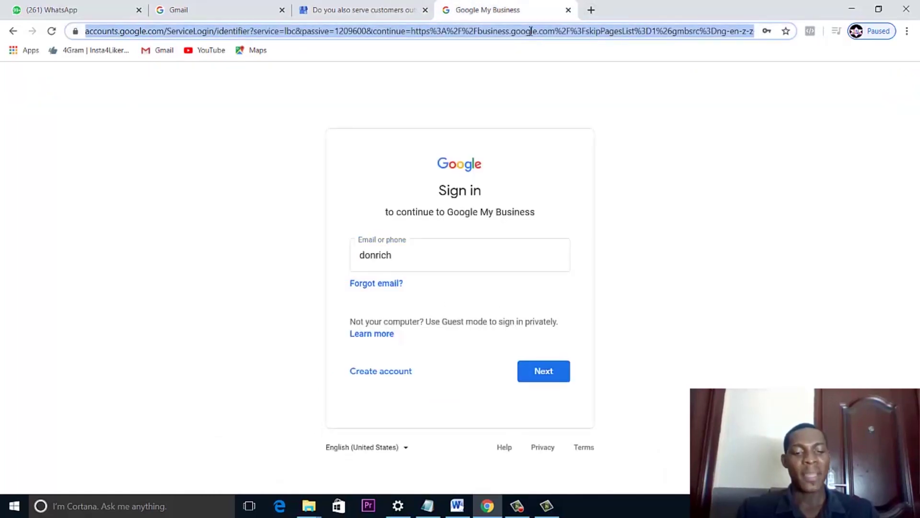
pyautogui.write('benin city ')
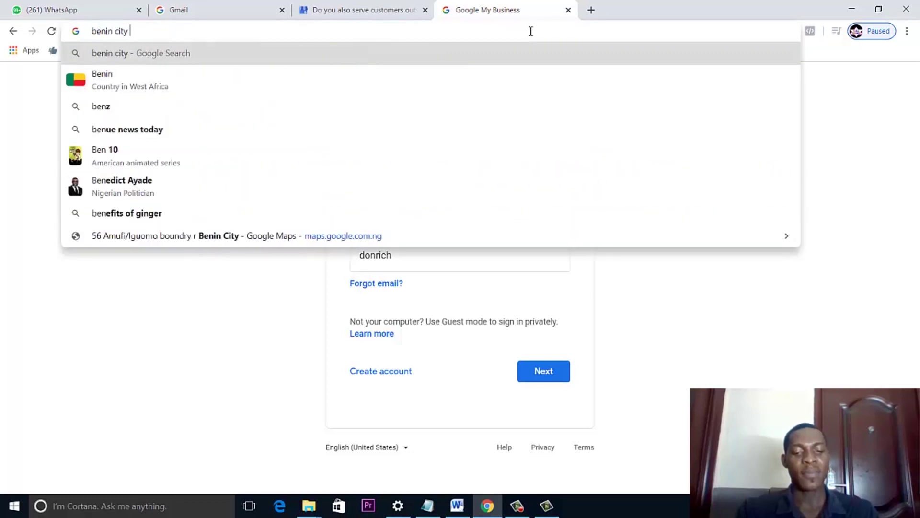
pyautogui.write('postal codes')
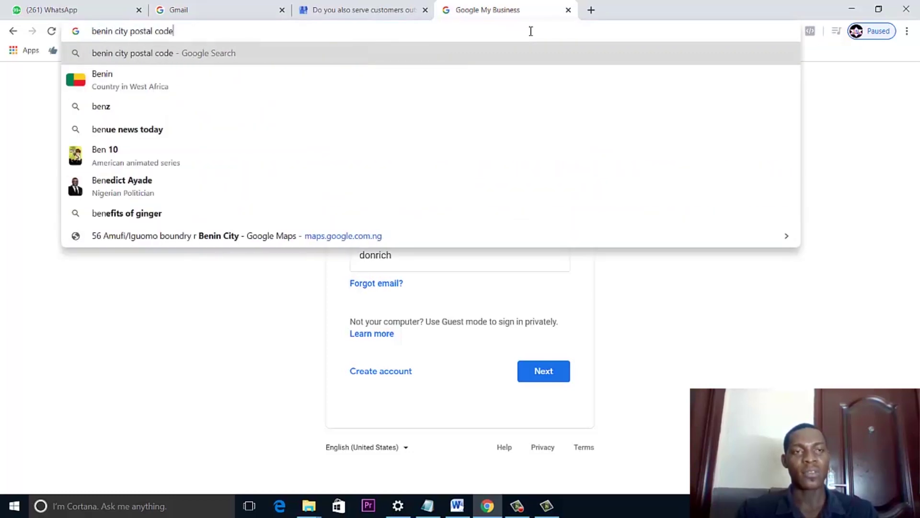
pyautogui.press('Return')
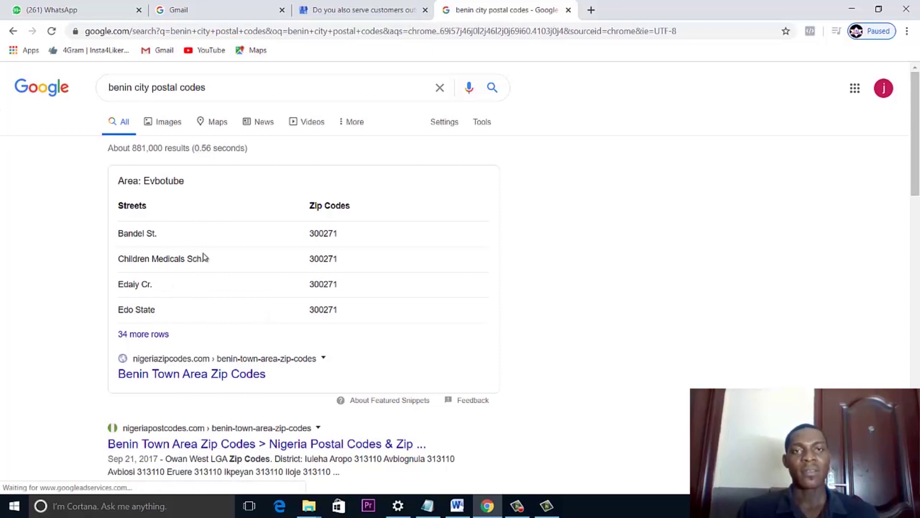
pyautogui.click(191, 377)
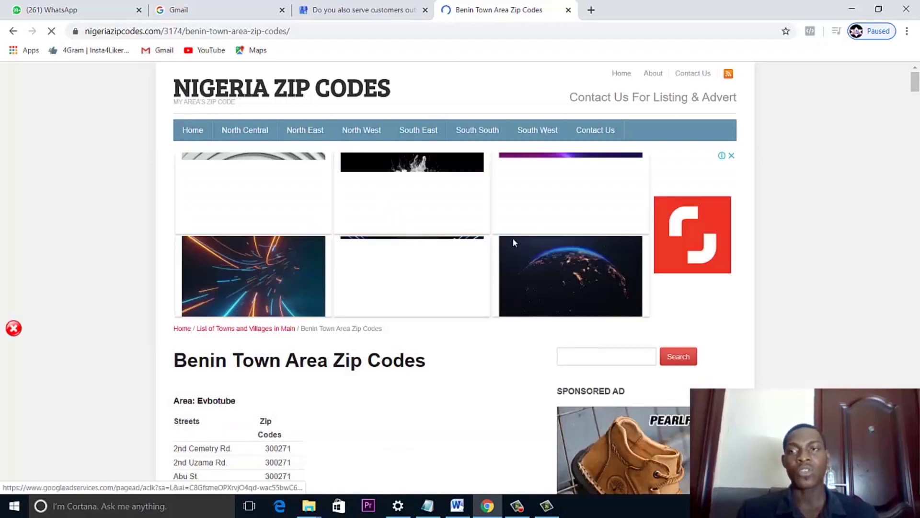
pyautogui.moveTo(914, 85)
pyautogui.mouseDown()
pyautogui.moveTo(914, 101)
pyautogui.moveTo(916, 78)
pyautogui.mouseUp()
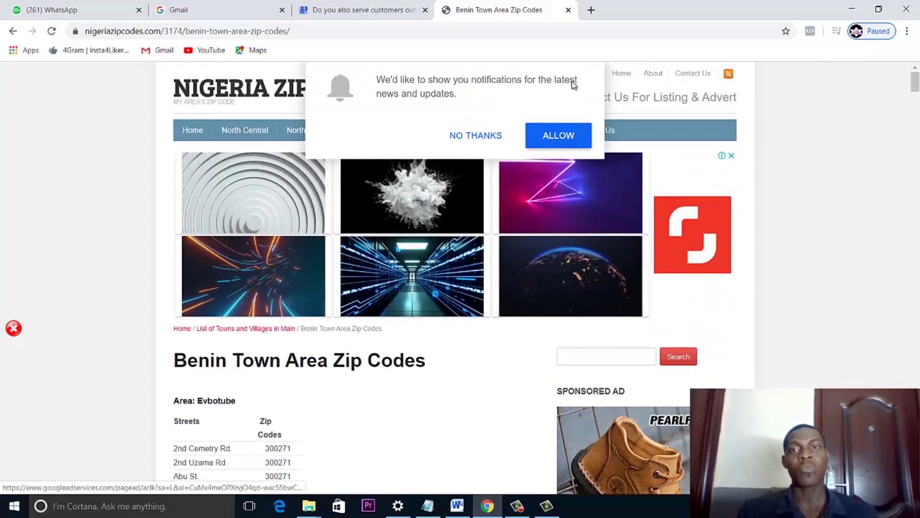
pyautogui.click(475, 136)
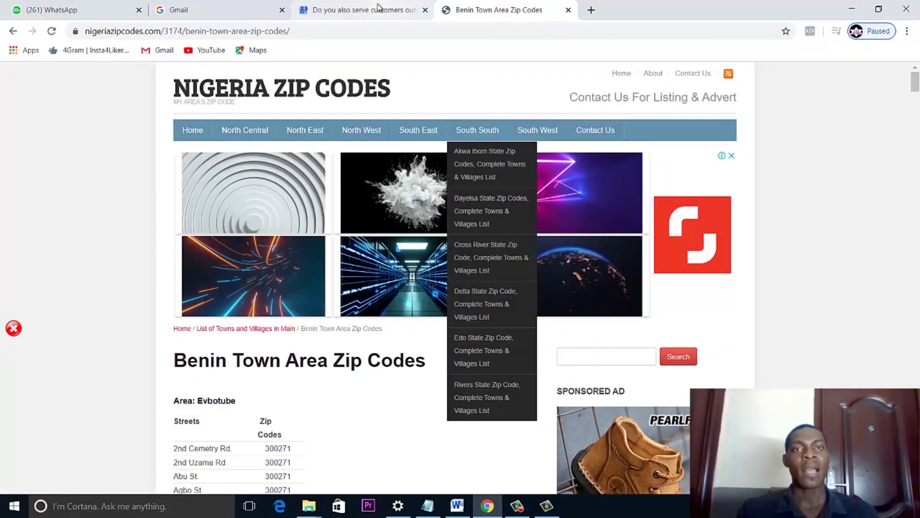
pyautogui.click(380, 9)
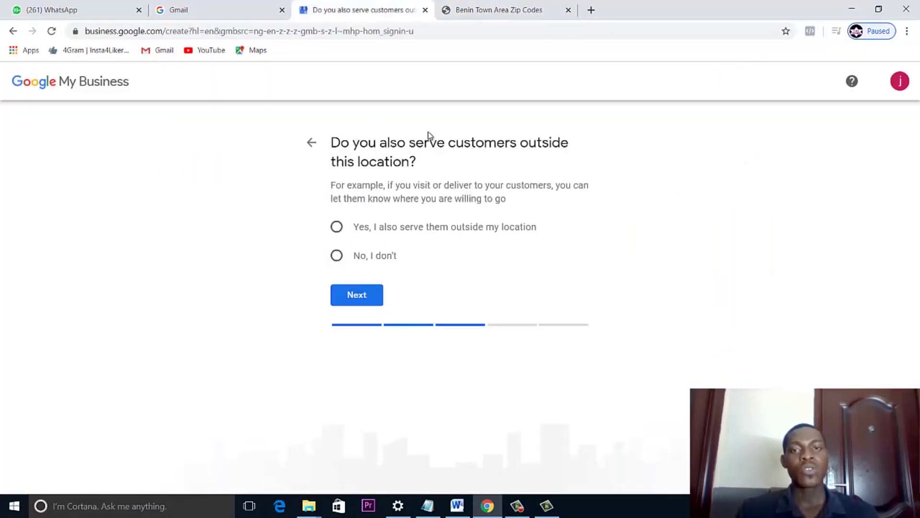
# Step: Mark the business as also serving customers outside its location, leaving service areas empty
pyautogui.click(336, 226)
pyautogui.click(358, 295)
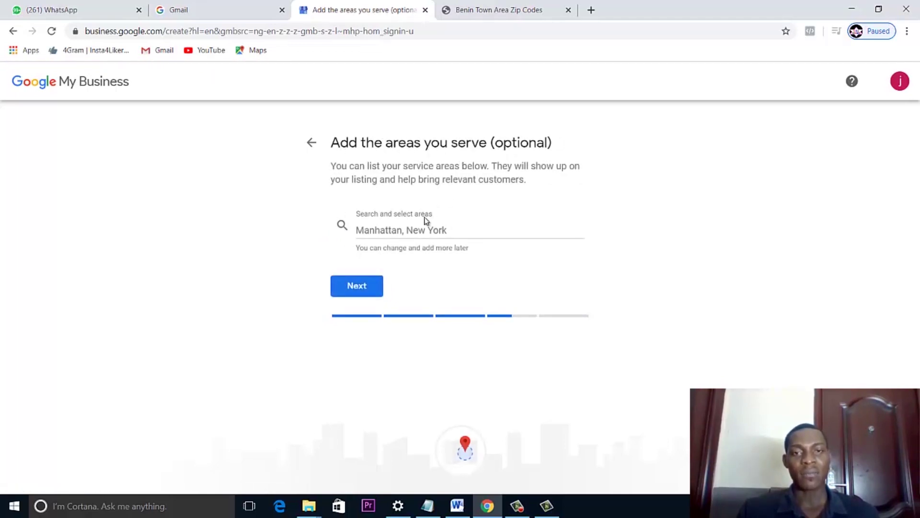
pyautogui.click(416, 230)
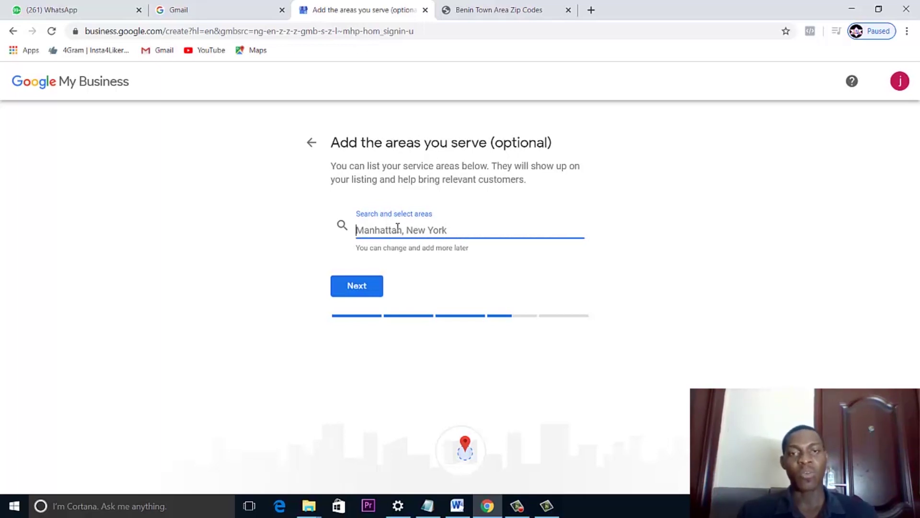
pyautogui.click(356, 287)
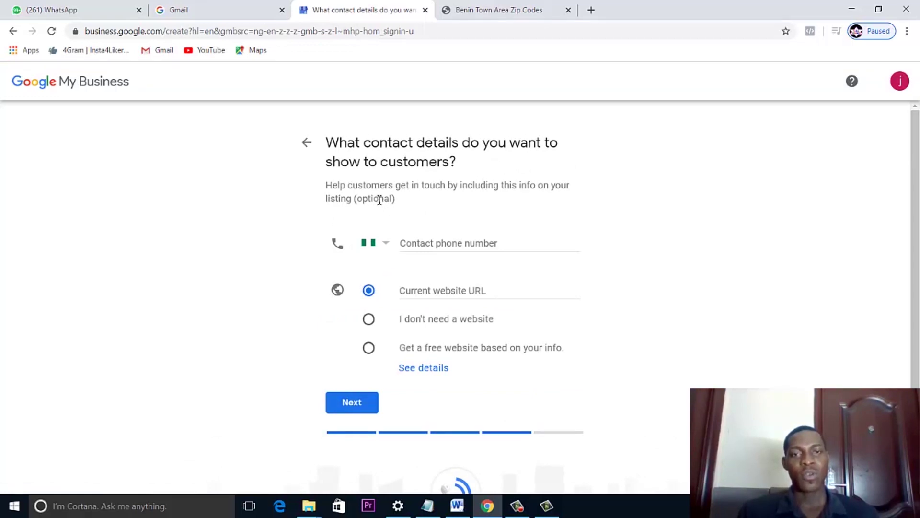
pyautogui.click(417, 241)
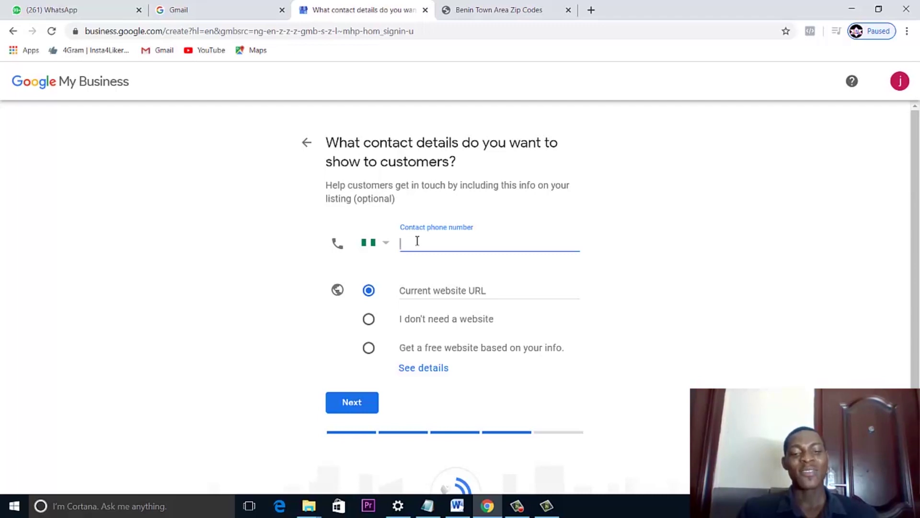
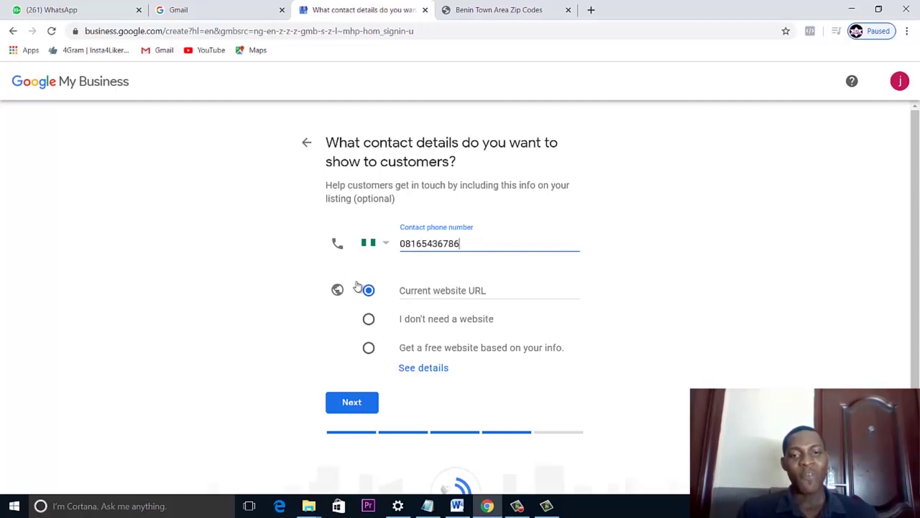
pyautogui.click(444, 287)
pyautogui.write('ww')
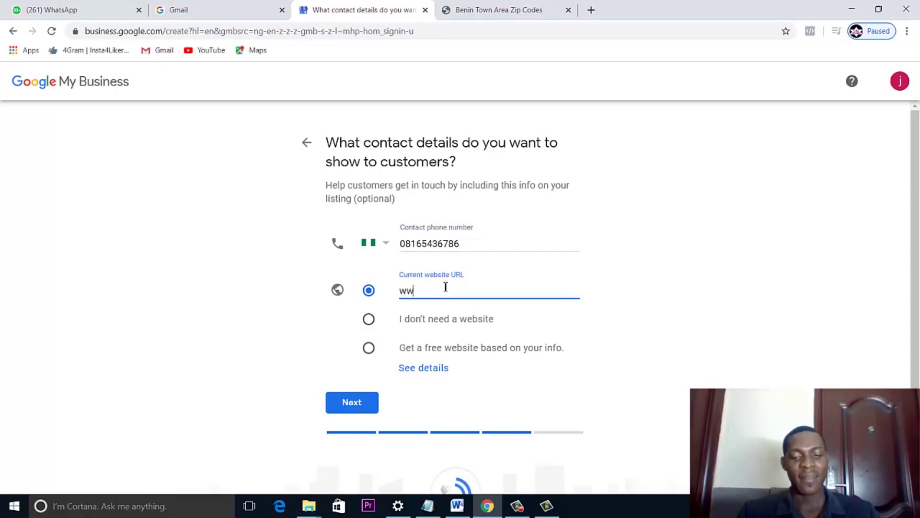
pyautogui.write('w.richy')
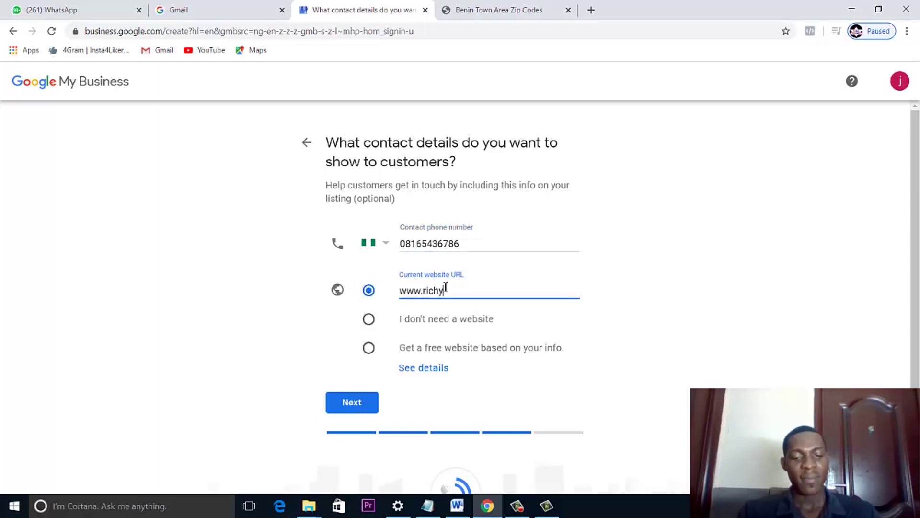
pyautogui.write('ma')
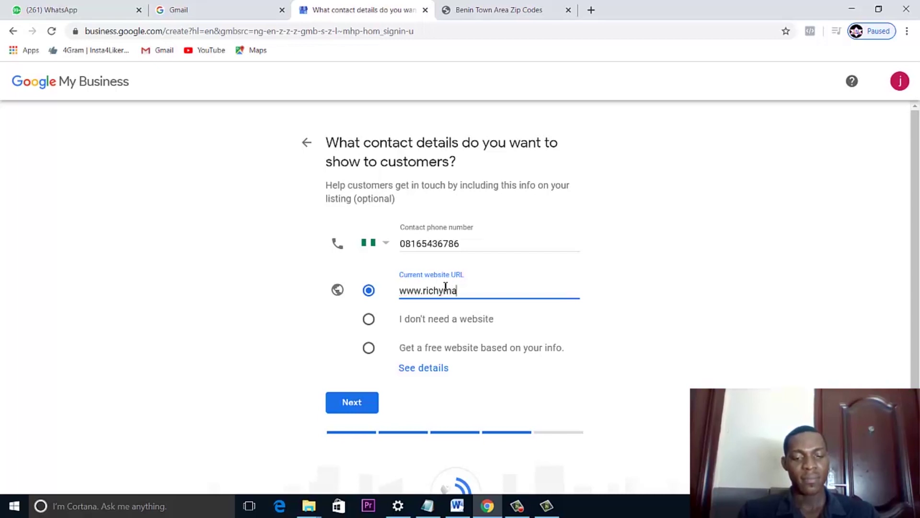
pyautogui.write('keups')
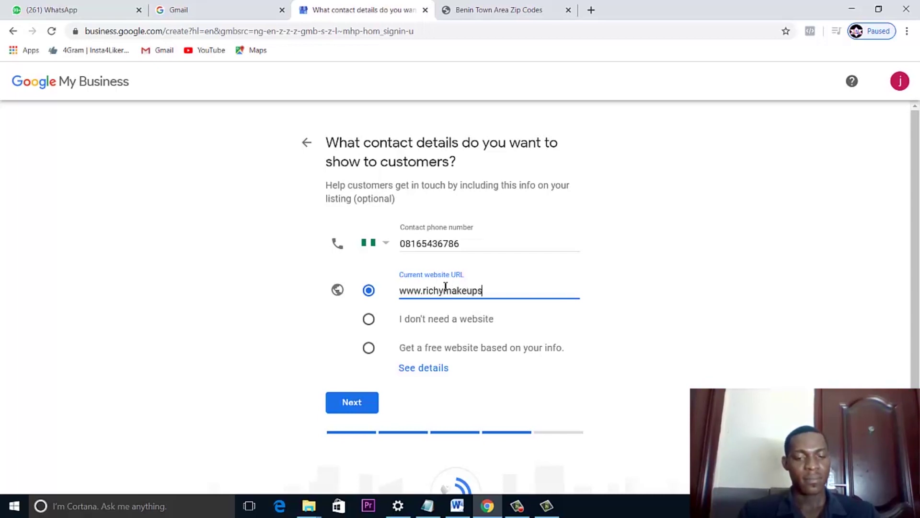
pyautogui.write('tudio.co m')
pyautogui.press('BackSpace')
pyautogui.press('BackSpace')
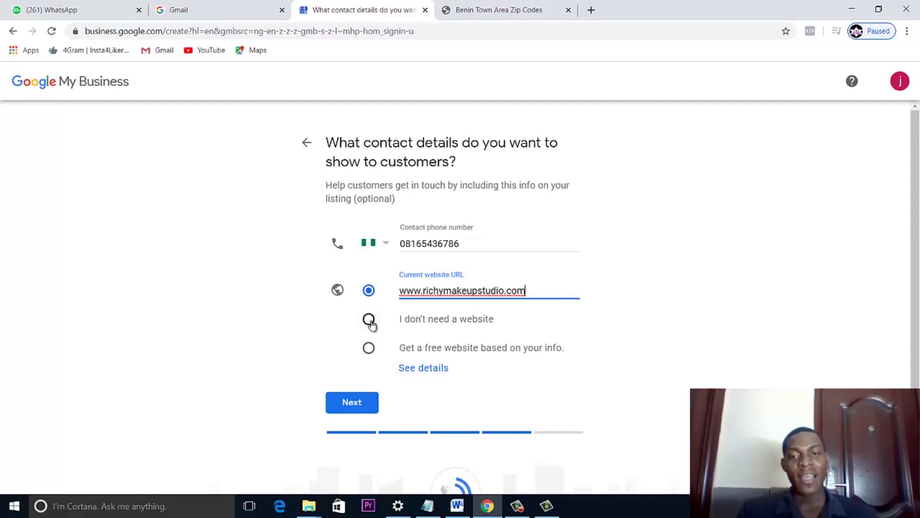
pyautogui.click(365, 411)
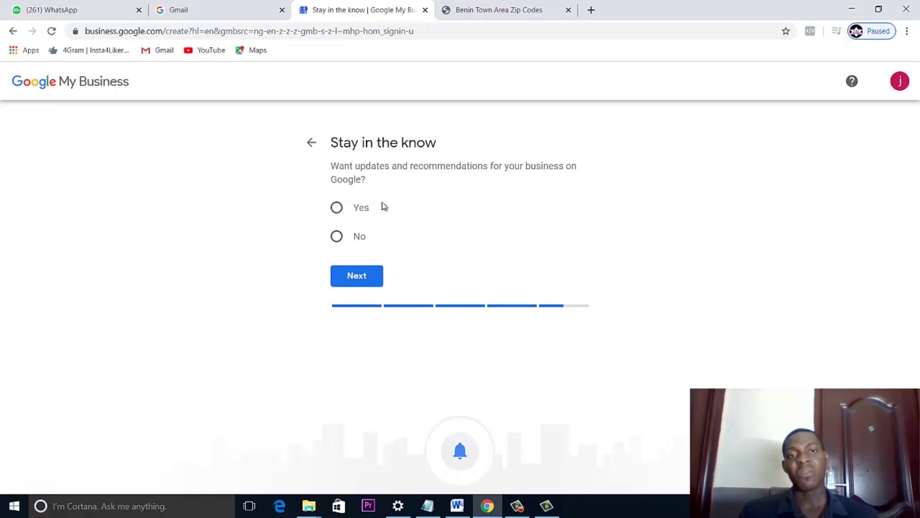
# Step: Decline Google updates, finish creating the listing, and select the postcard's Contact name field
pyautogui.click(336, 236)
pyautogui.click(347, 273)
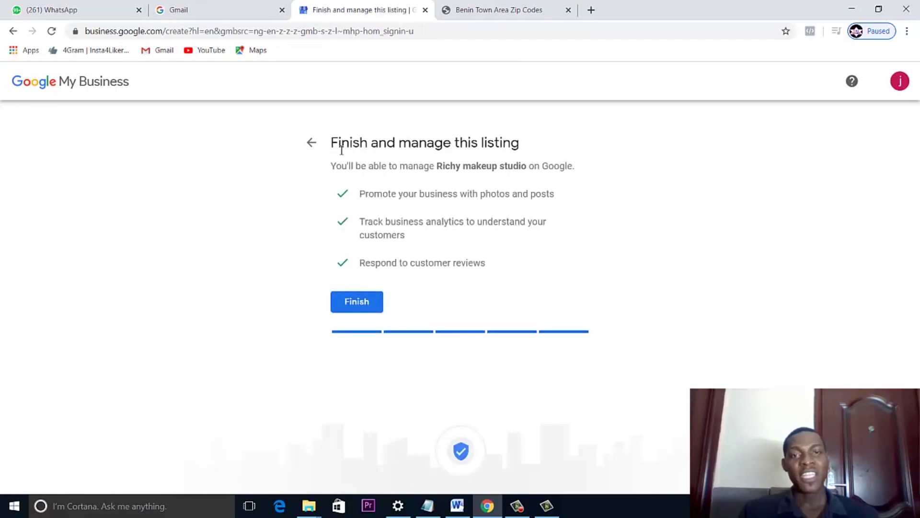
pyautogui.click(367, 301)
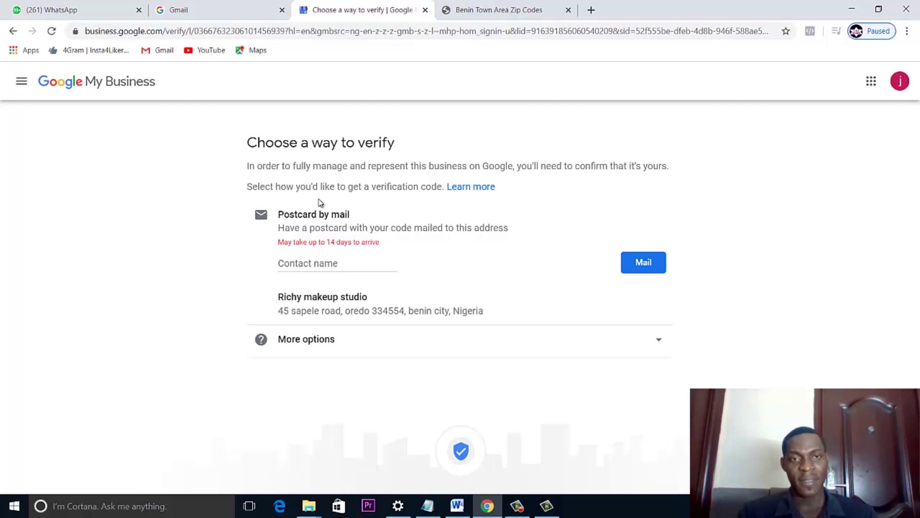
pyautogui.click(312, 261)
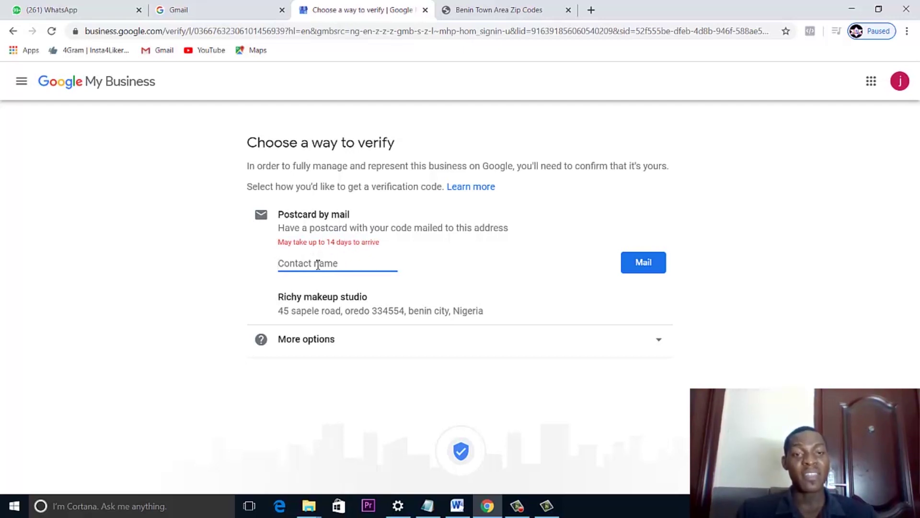
# Step: Enter the contact's name and request the verification postcard by mail
pyautogui.write('john')
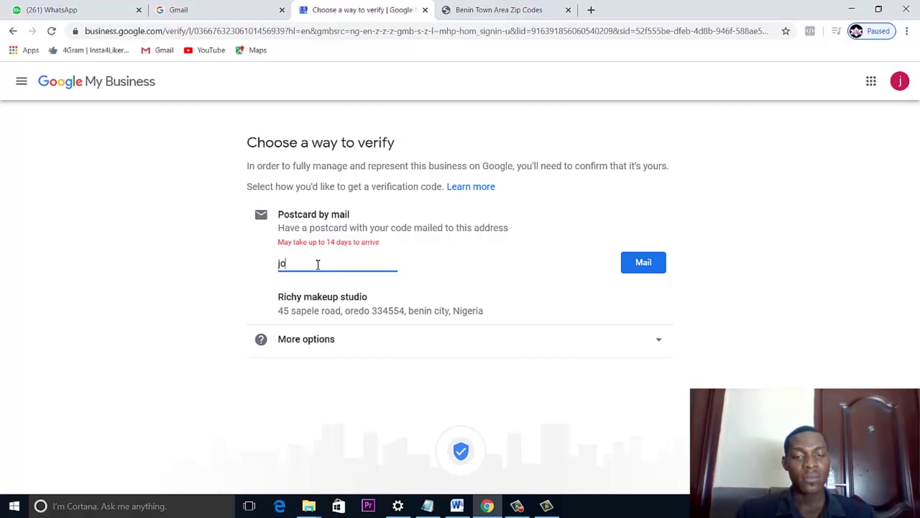
pyautogui.click(643, 268)
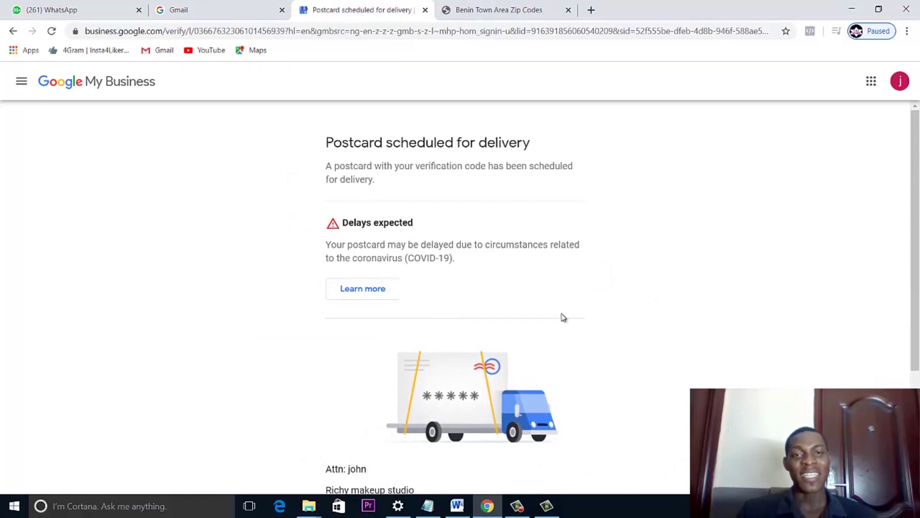
# Step: Continue to the Richy makeup studio dashboard, dismiss the welcome message, and begin adding hours
pyautogui.moveTo(910, 199); pyautogui.dragTo(918, 319)
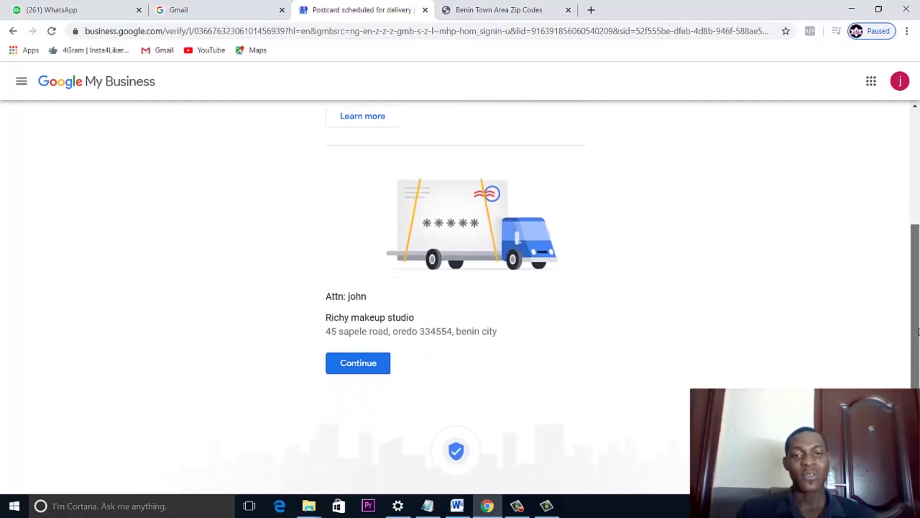
pyautogui.click(374, 366)
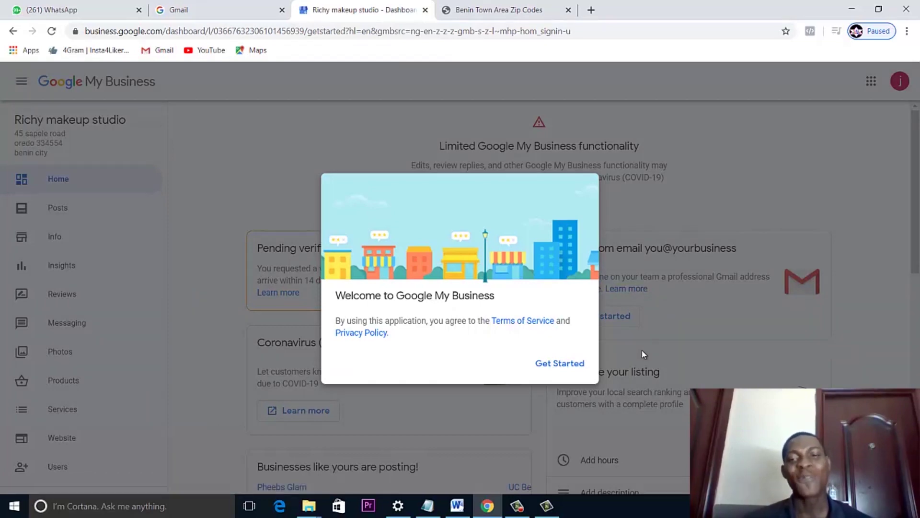
pyautogui.click(561, 369)
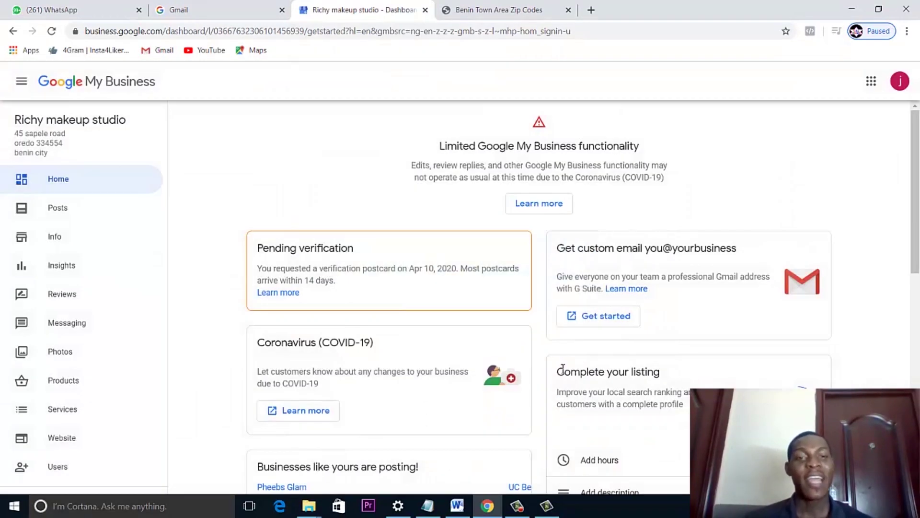
pyautogui.scroll(-2, 387, 124)
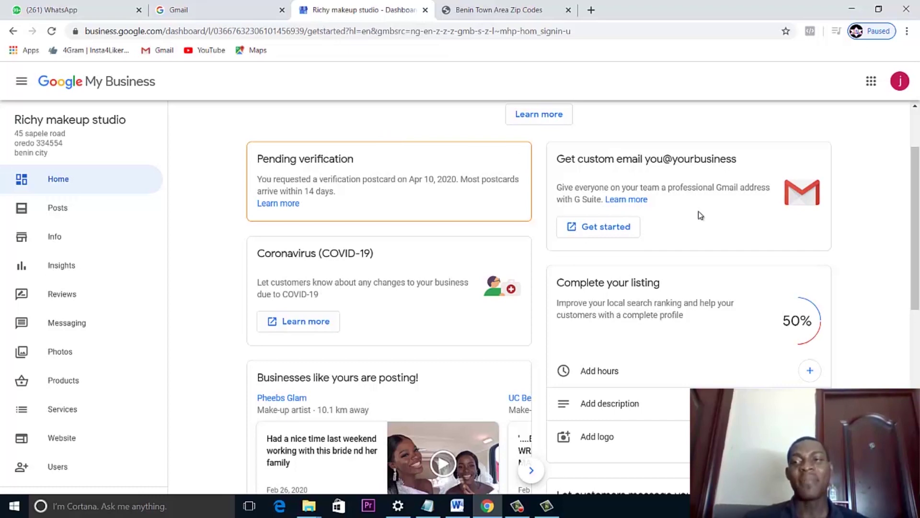
pyautogui.moveTo(915, 205); pyautogui.dragTo(913, 261)
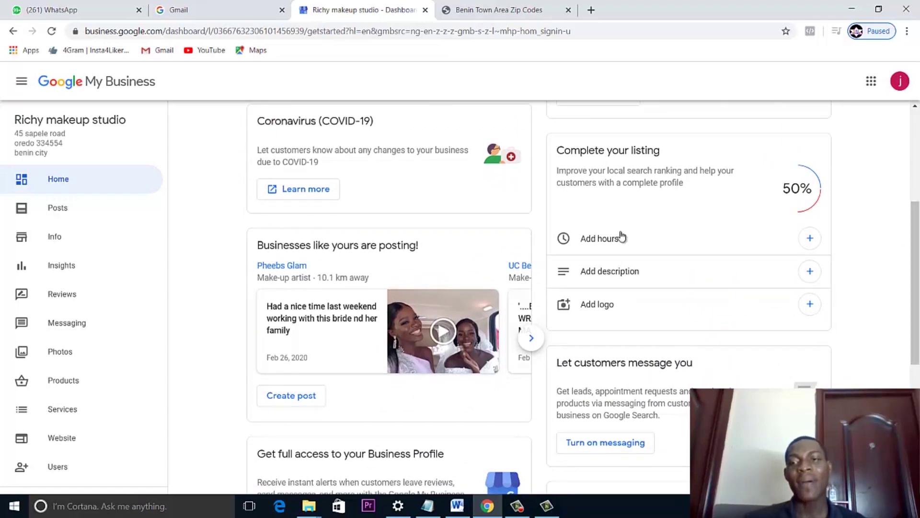
pyautogui.click(811, 242)
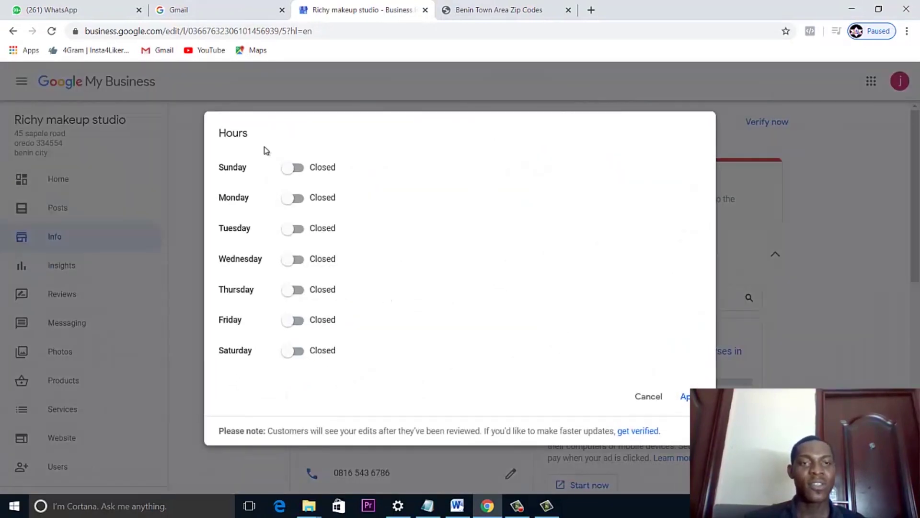
# Step: Set Monday open from 8:00 AM to 5:00 PM
pyautogui.click(295, 201)
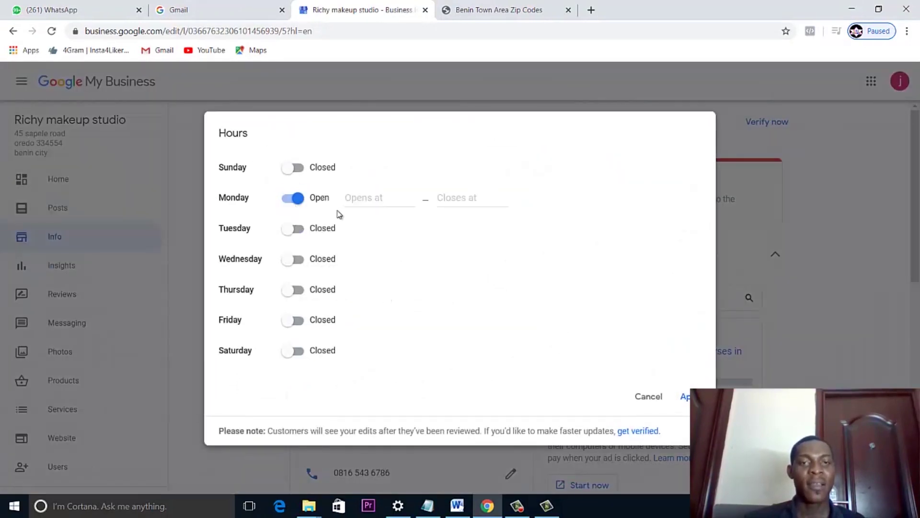
pyautogui.click(369, 197)
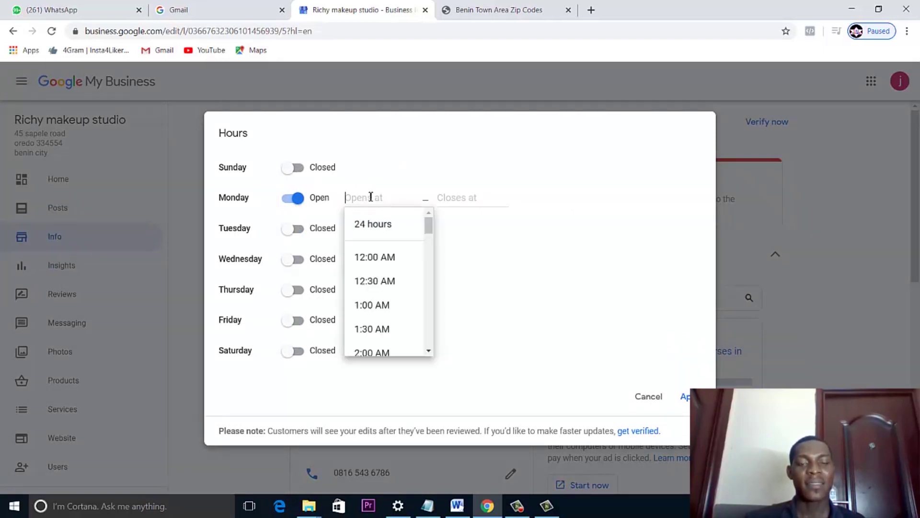
pyautogui.write('8')
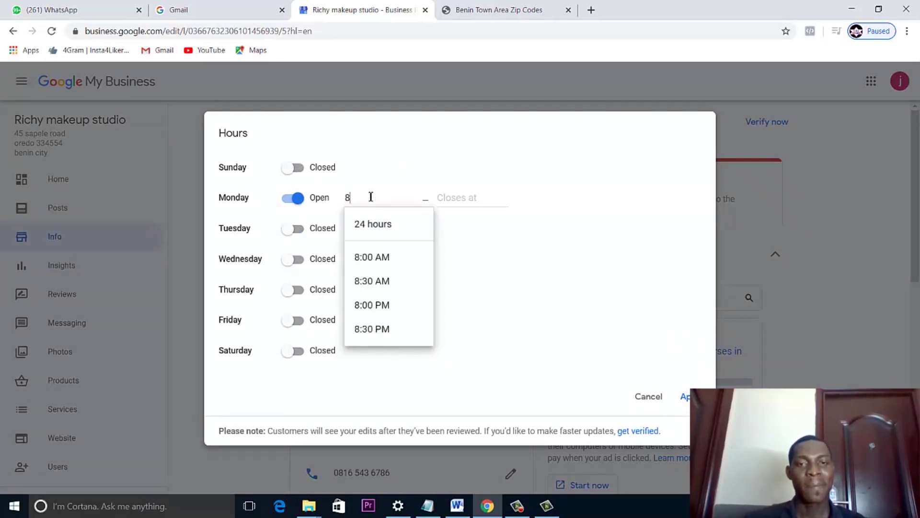
pyautogui.click(382, 257)
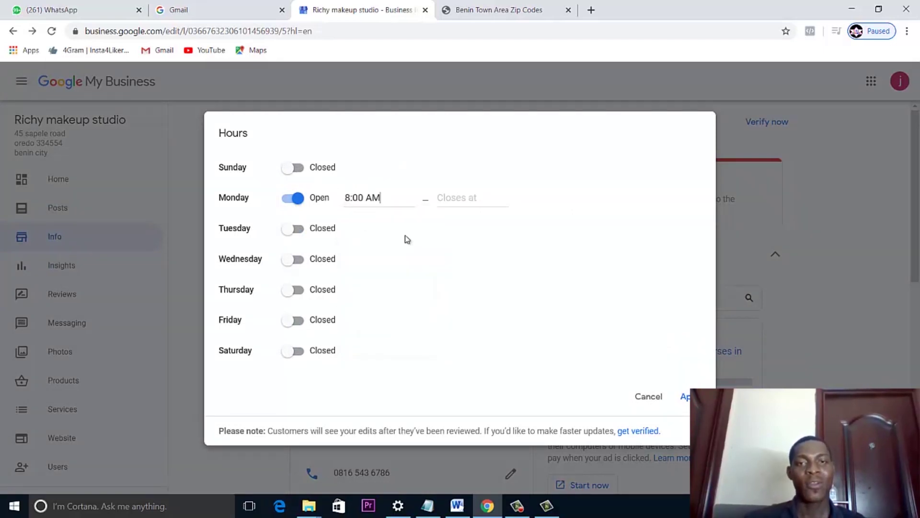
pyautogui.click(454, 197)
pyautogui.write('5')
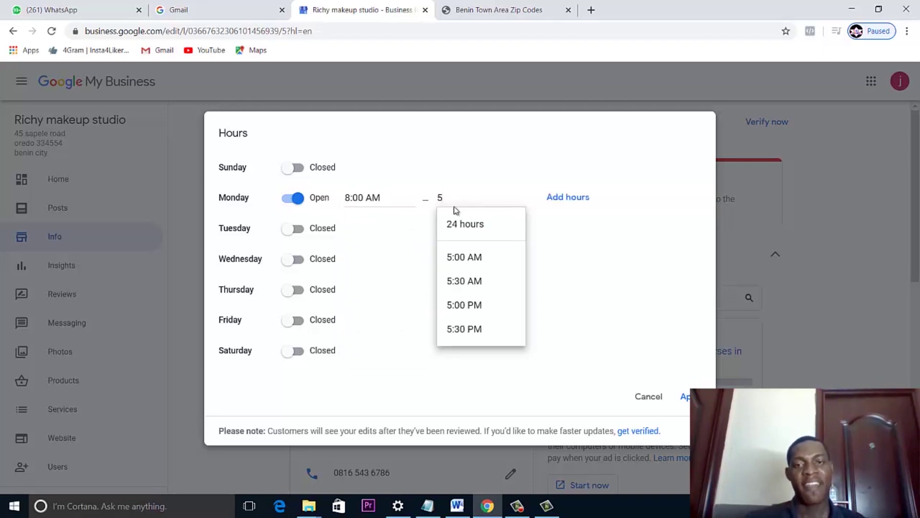
pyautogui.click(473, 305)
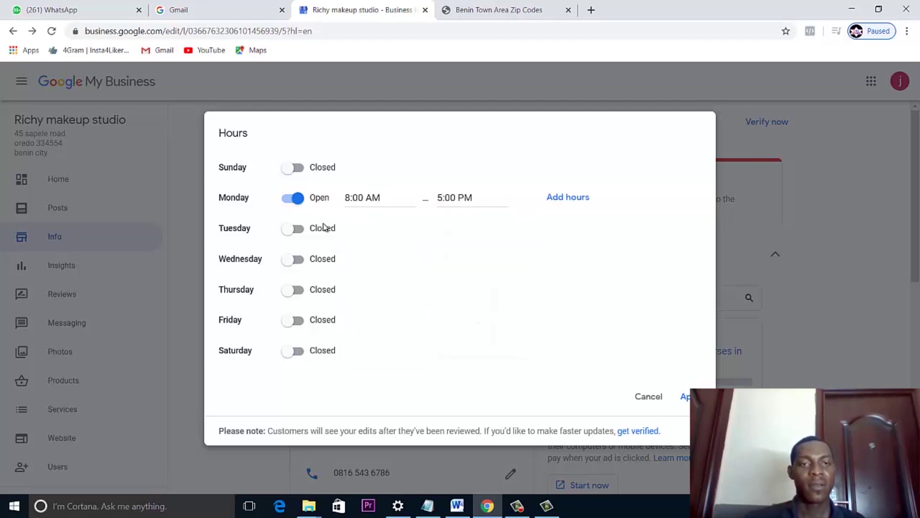
# Step: Mark Tuesday through Saturday as open and set Tuesday to 8:00 AM–5:00 PM
pyautogui.click(301, 229)
pyautogui.click(297, 261)
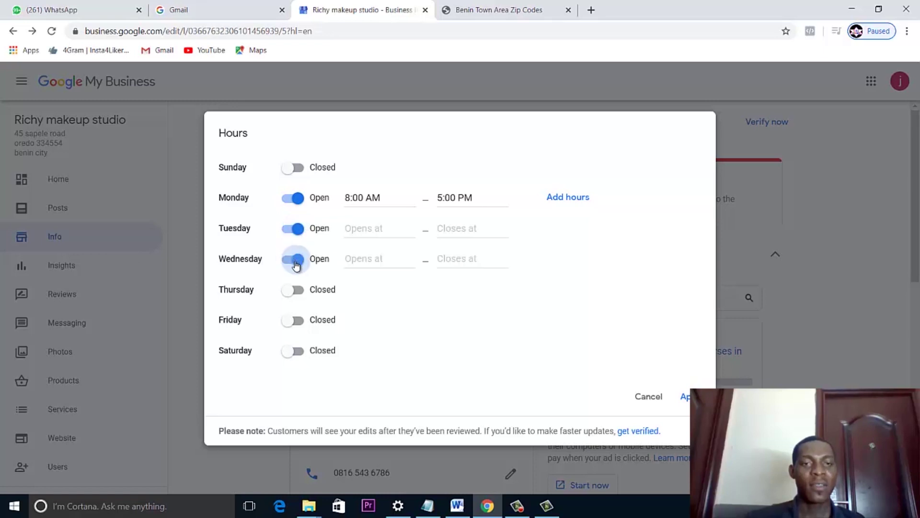
pyautogui.click(297, 290)
pyautogui.click(298, 321)
pyautogui.click(297, 352)
pyautogui.click(364, 230)
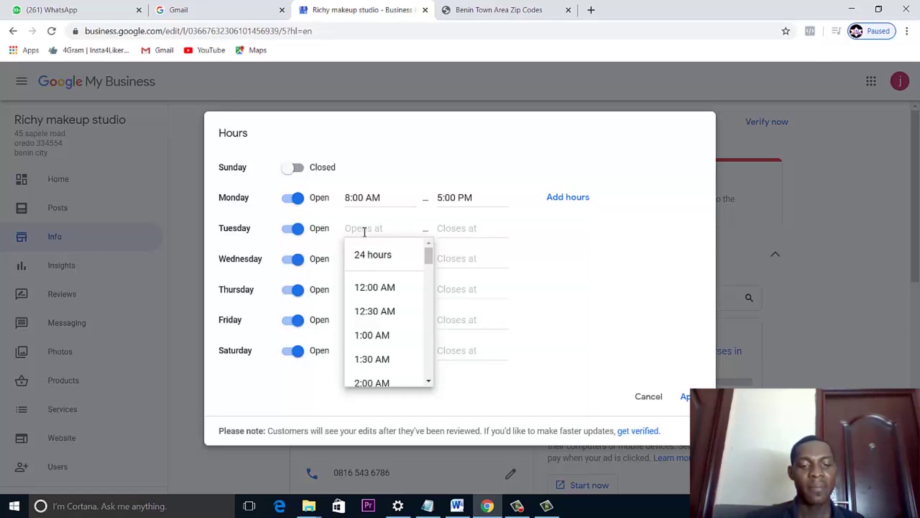
pyautogui.write('8')
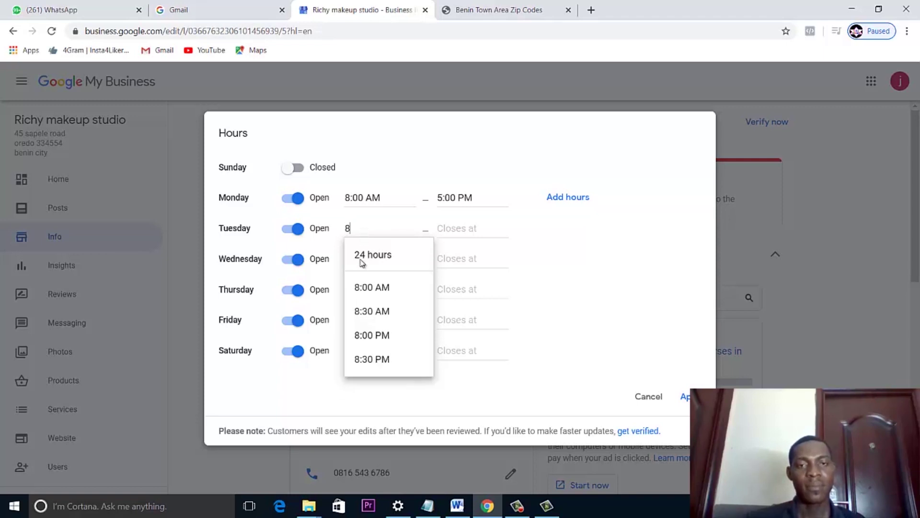
pyautogui.click(369, 287)
pyautogui.click(452, 230)
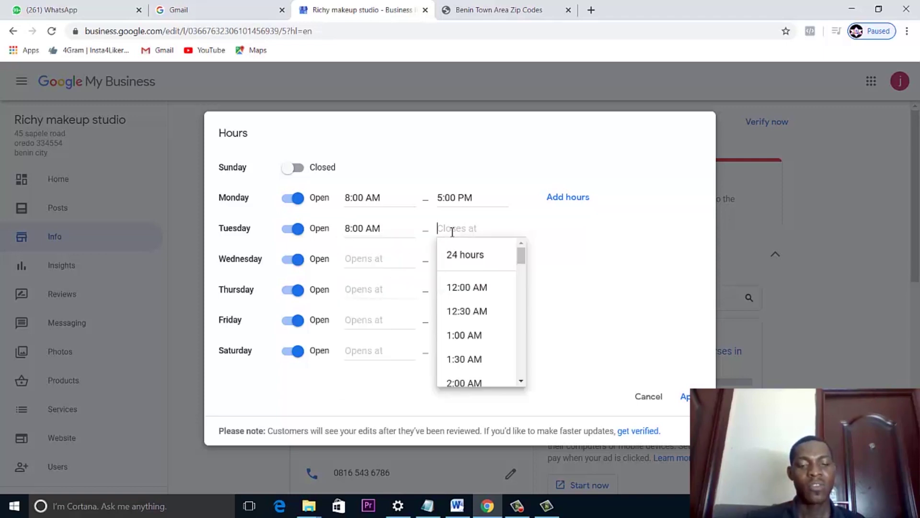
pyautogui.write('5')
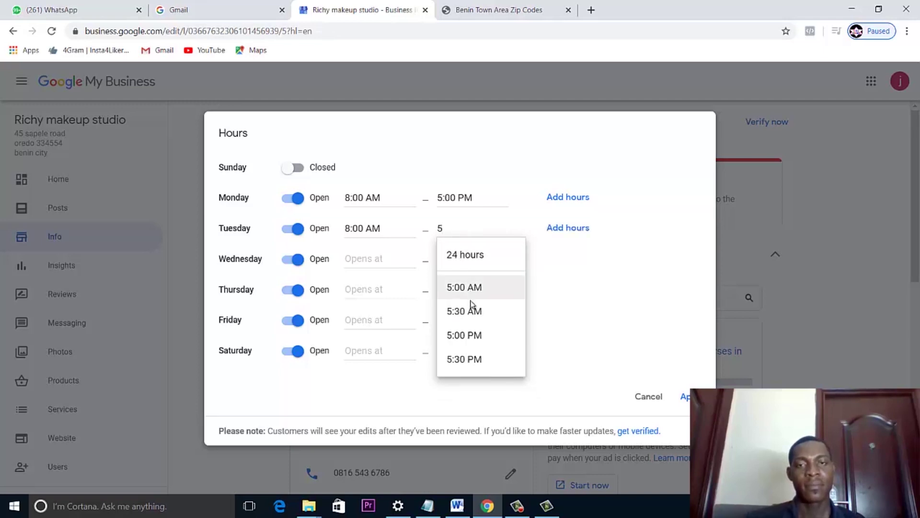
pyautogui.click(472, 336)
# Step: Set Wednesday's opening time to 8:00 AM and start its 5 PM closing time
pyautogui.click(360, 261)
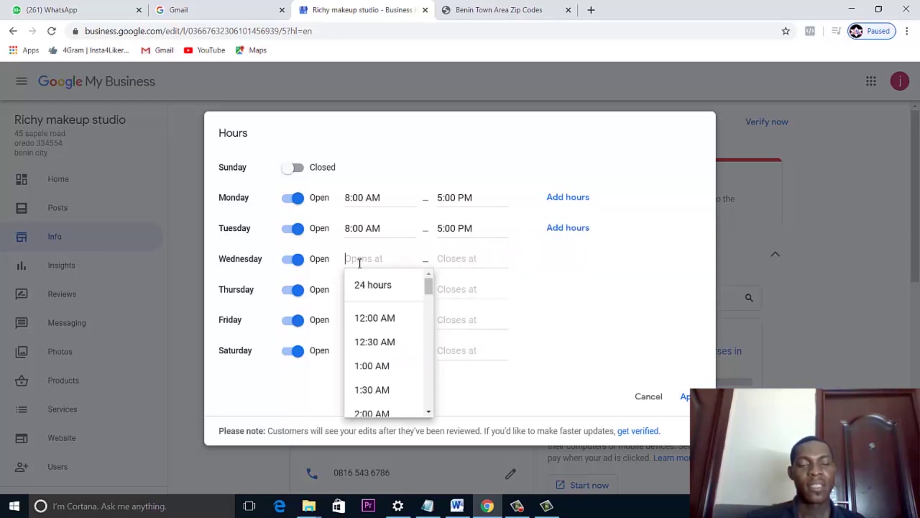
pyautogui.write('8')
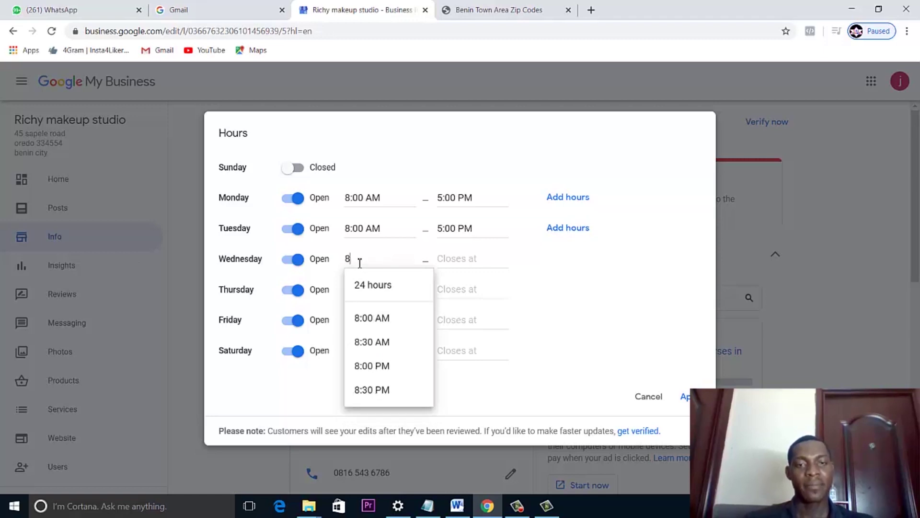
pyautogui.click(379, 319)
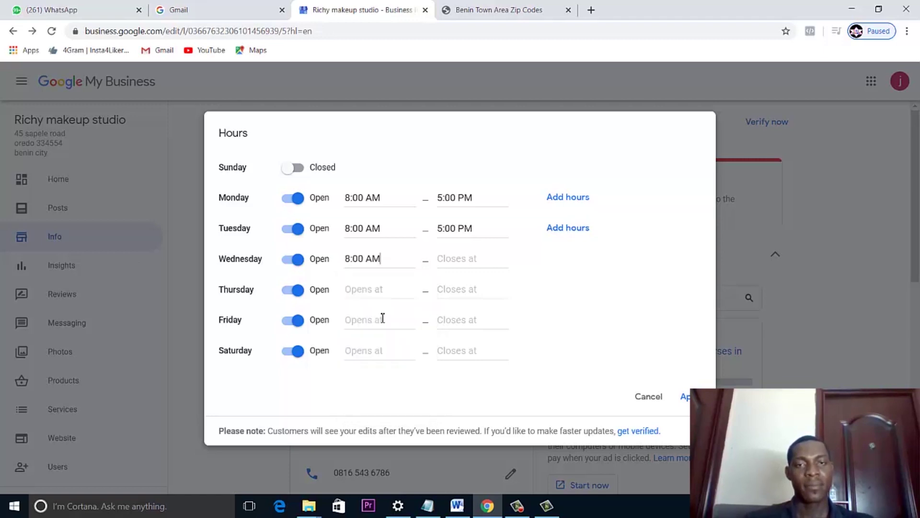
pyautogui.click(470, 261)
pyautogui.write('5')
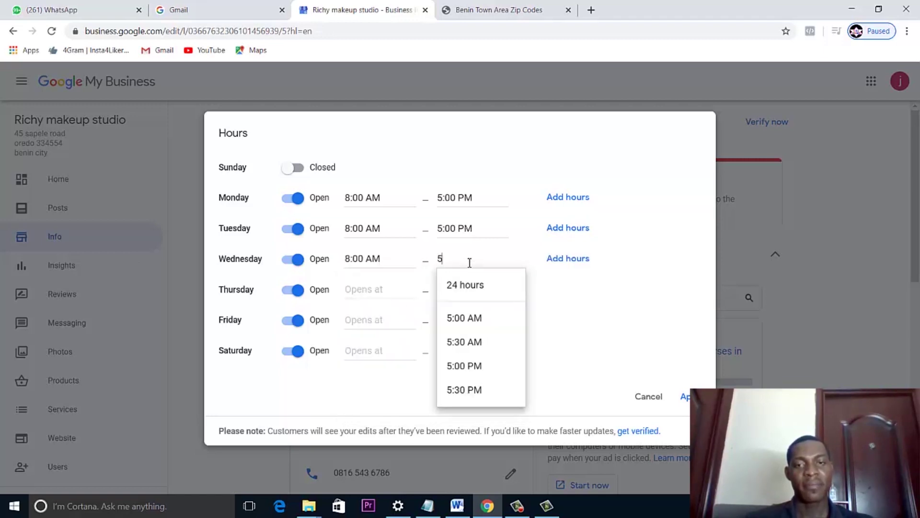
# Step: Set Wednesday to close at 5:00 PM and Thursday to 8:00 AM–5:00 PM
pyautogui.click(474, 364)
pyautogui.click(377, 298)
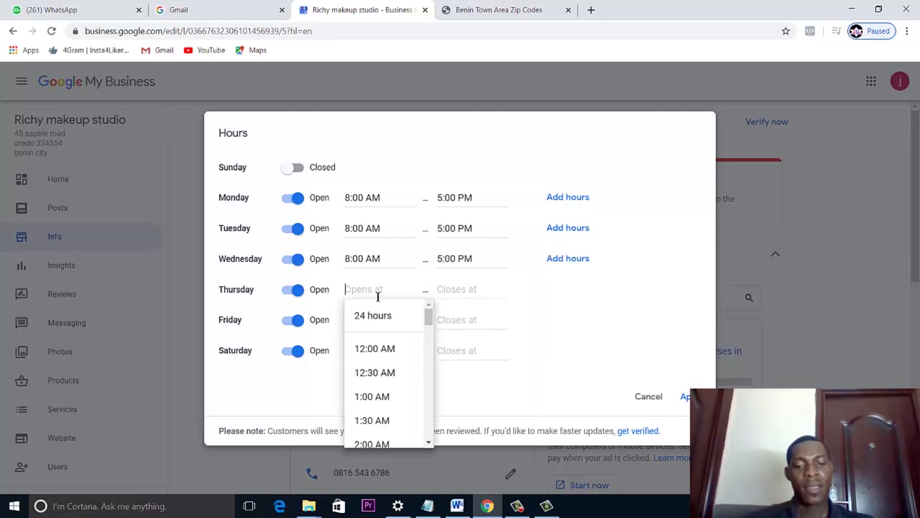
pyautogui.write('8')
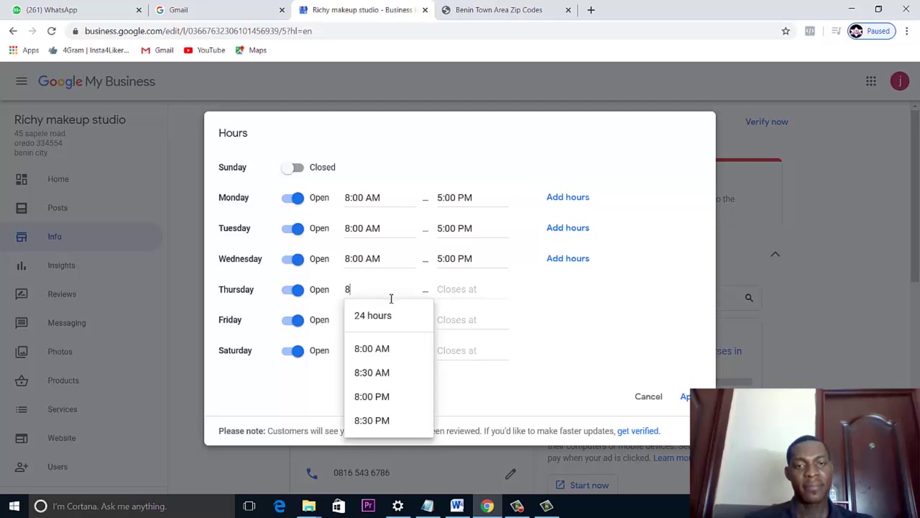
pyautogui.click(374, 349)
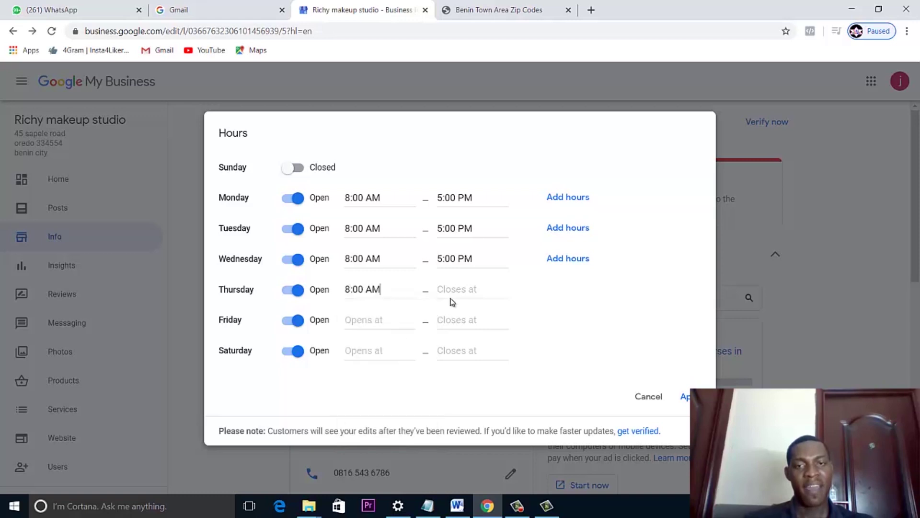
pyautogui.click(457, 291)
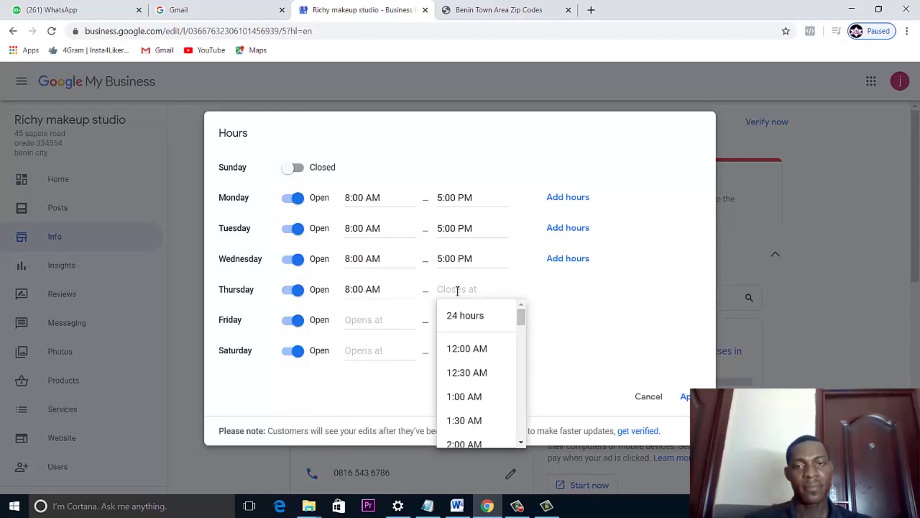
pyautogui.write('5')
pyautogui.click(470, 397)
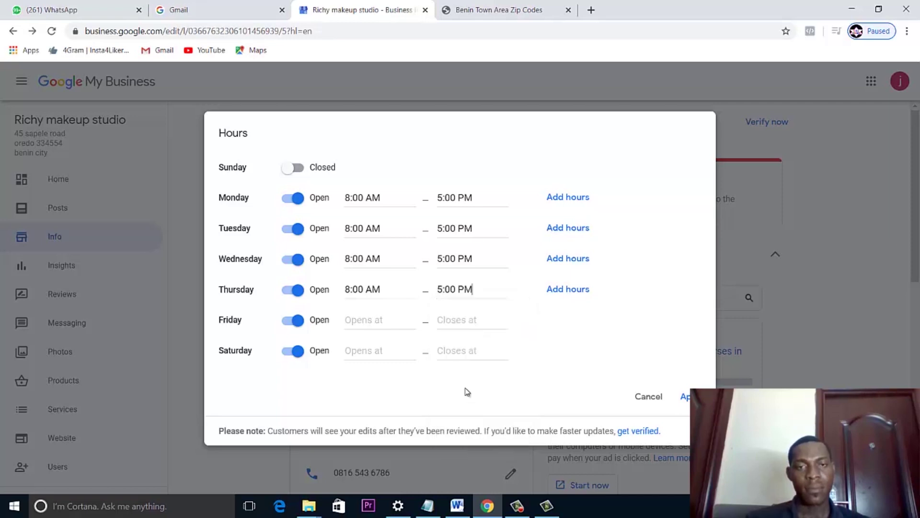
# Step: Set Friday's hours to 8:00 AM–5:00 PM
pyautogui.click(369, 320)
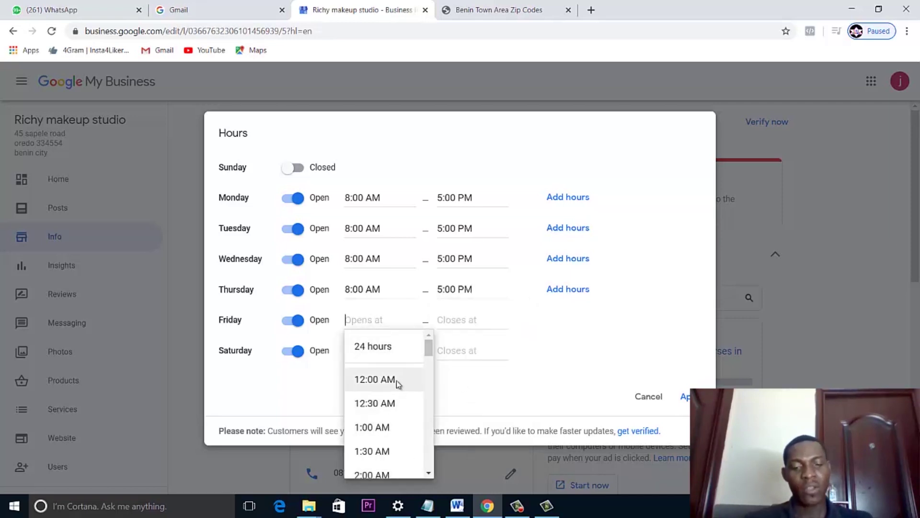
pyautogui.write('5')
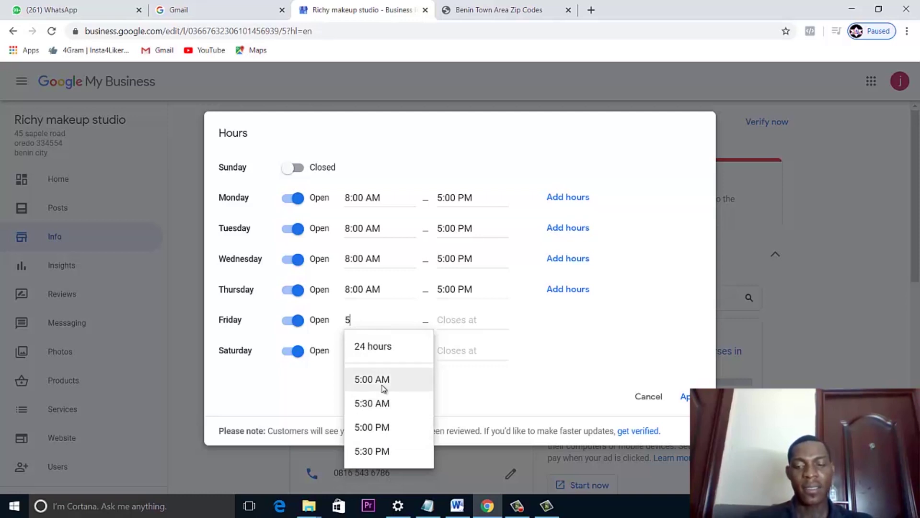
pyautogui.press('BackSpace')
pyautogui.write('8')
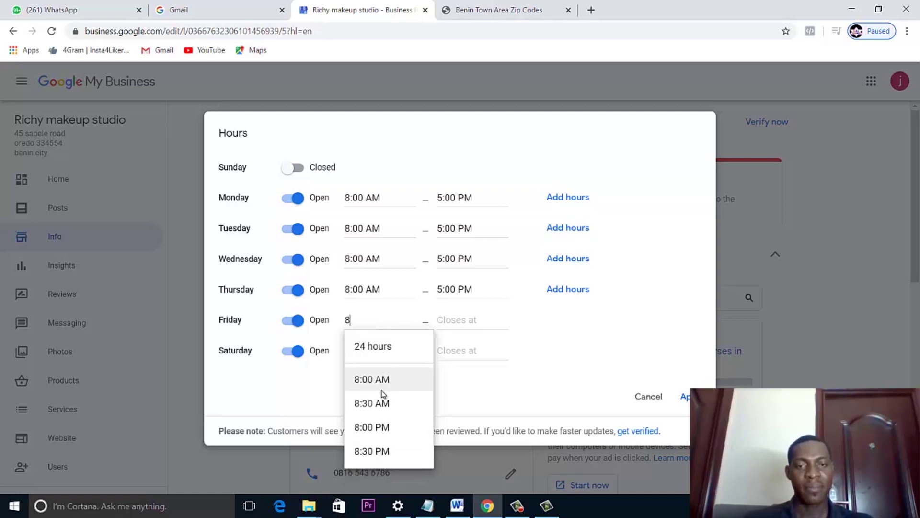
pyautogui.click(385, 381)
pyautogui.click(457, 321)
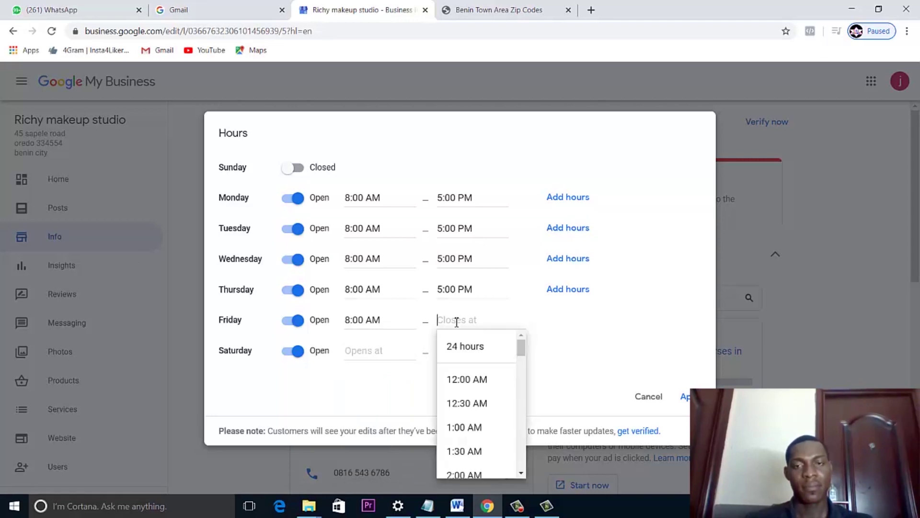
pyautogui.write('5')
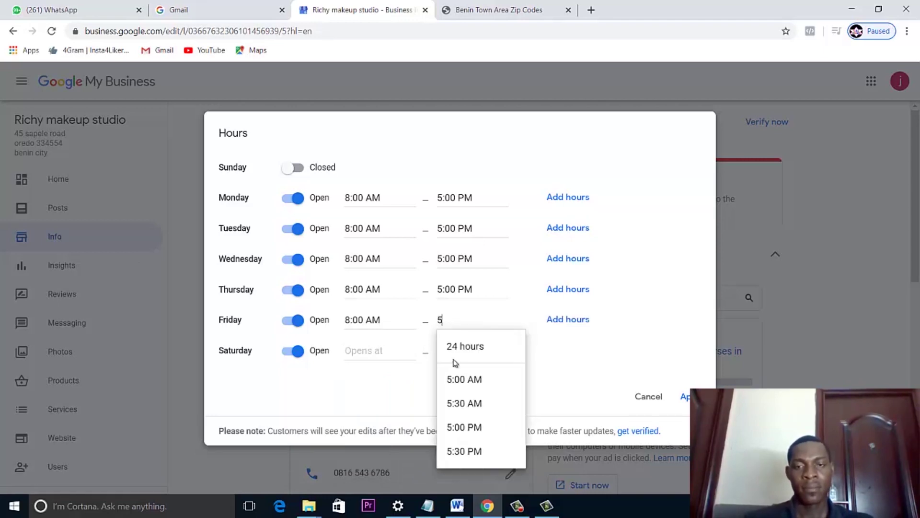
pyautogui.click(463, 427)
# Step: Set Saturday to 8:00 AM–5:00 PM and apply the new hours
pyautogui.click(366, 344)
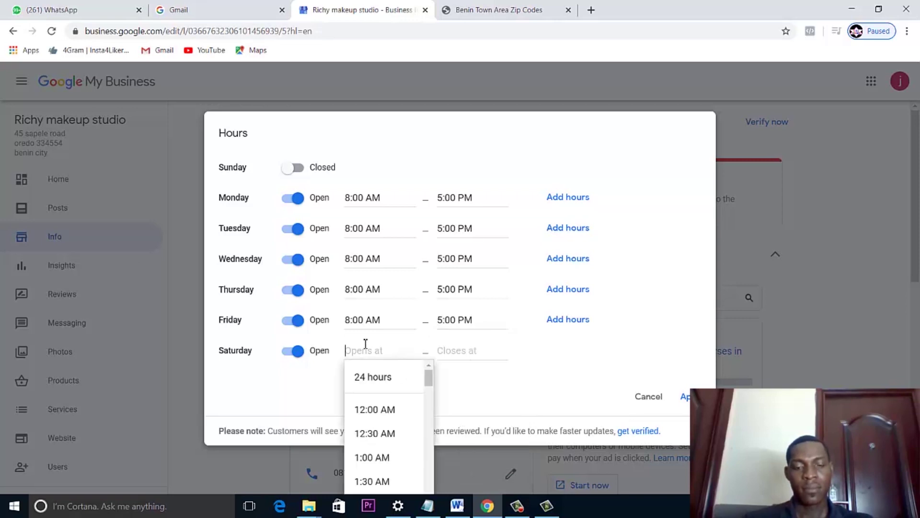
pyautogui.write('8')
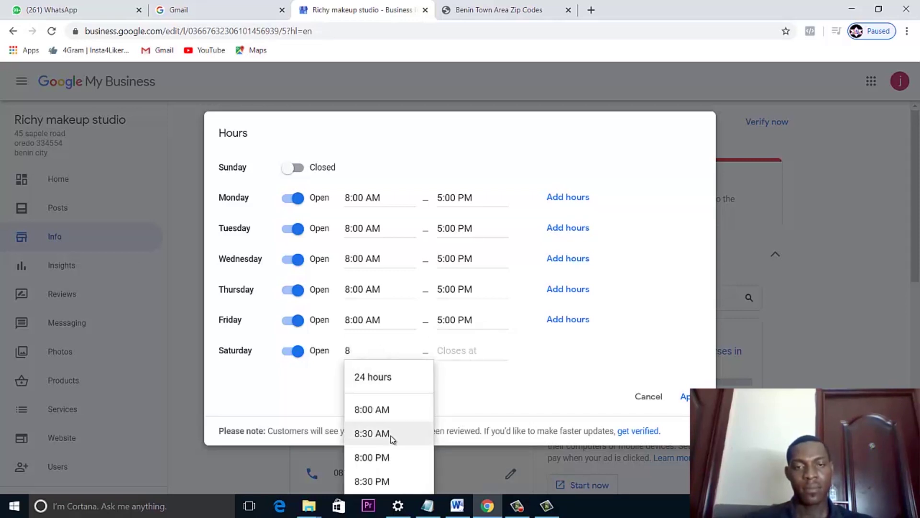
pyautogui.click(379, 418)
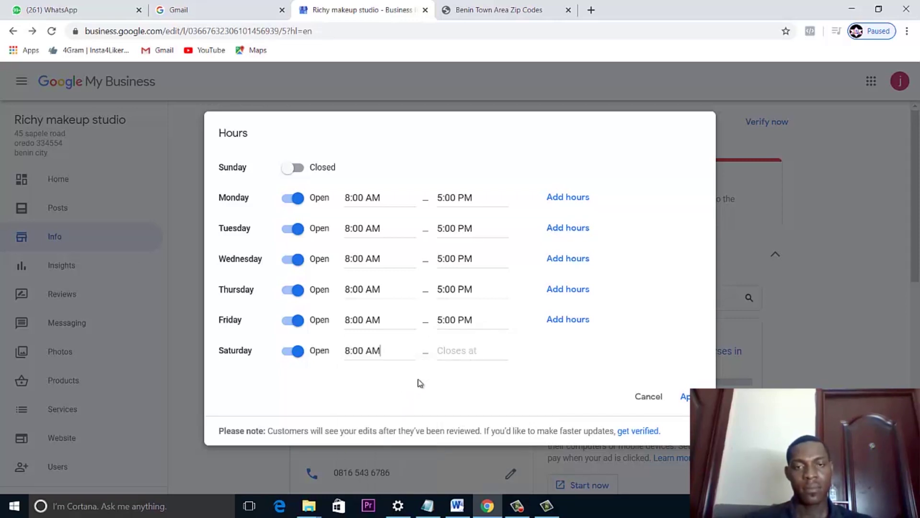
pyautogui.click(450, 358)
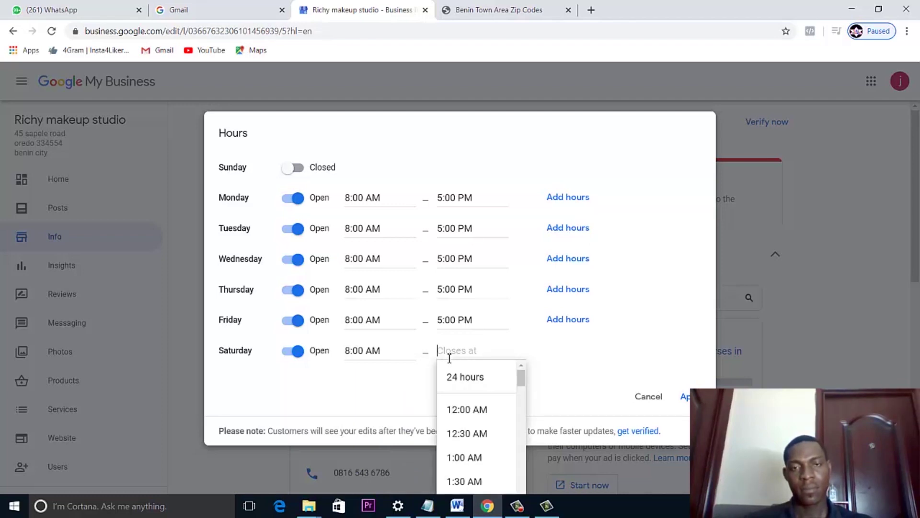
pyautogui.write('5')
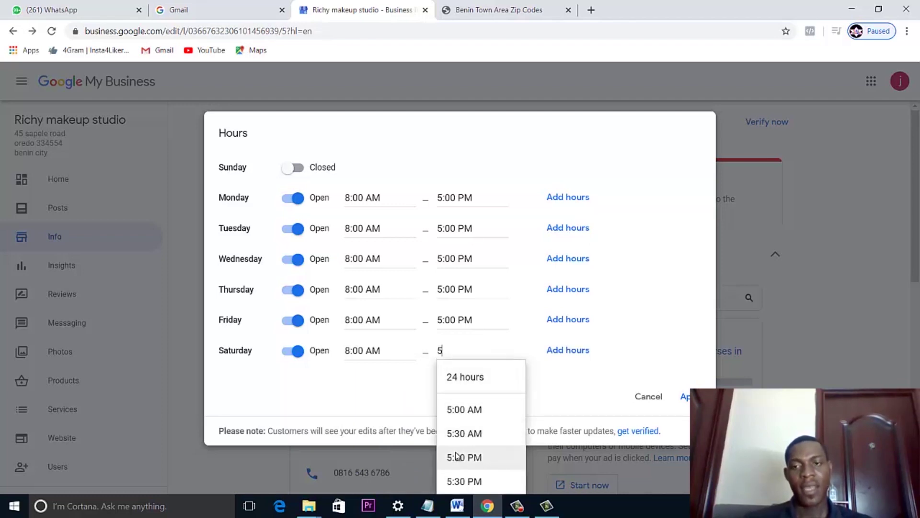
pyautogui.click(457, 457)
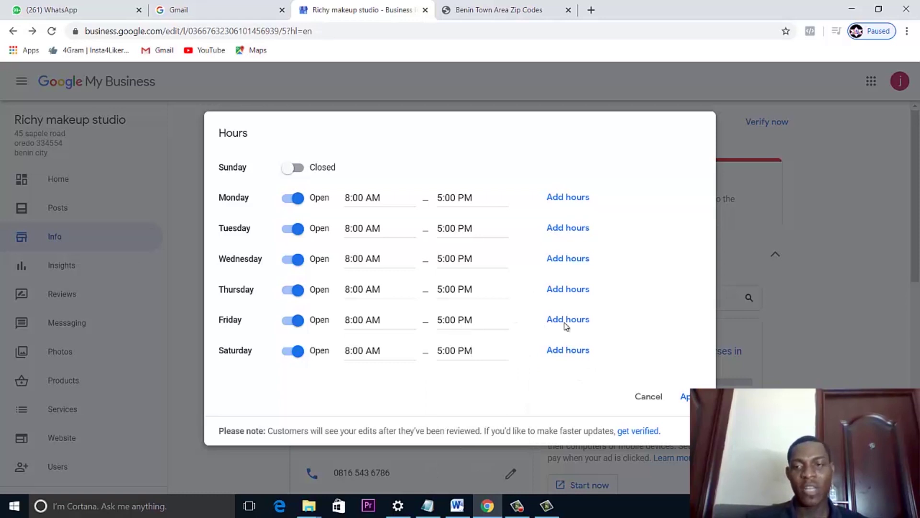
pyautogui.click(685, 395)
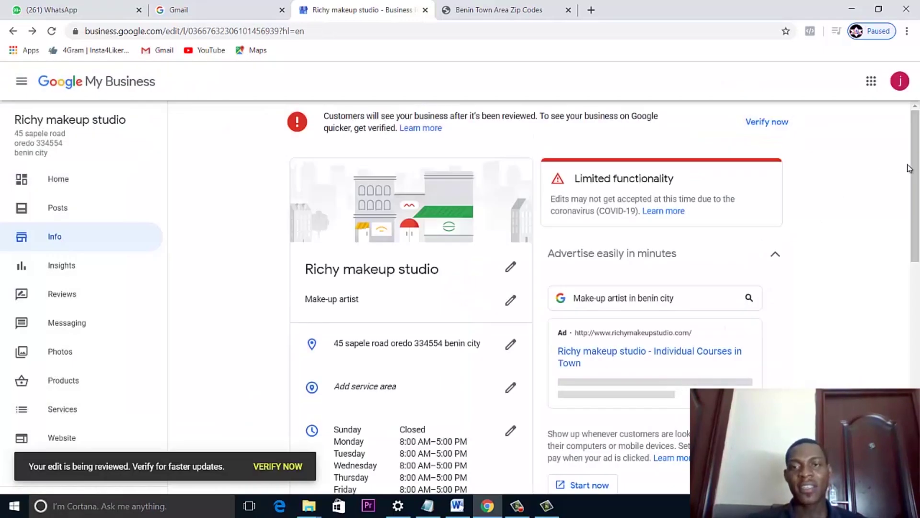
# Step: Check the saved hours on the Info page and start editing the listing's Services
pyautogui.scroll(-1, 914, 159)
pyautogui.scroll(1, 915, 151)
pyautogui.moveTo(916, 149); pyautogui.dragTo(916, 282)
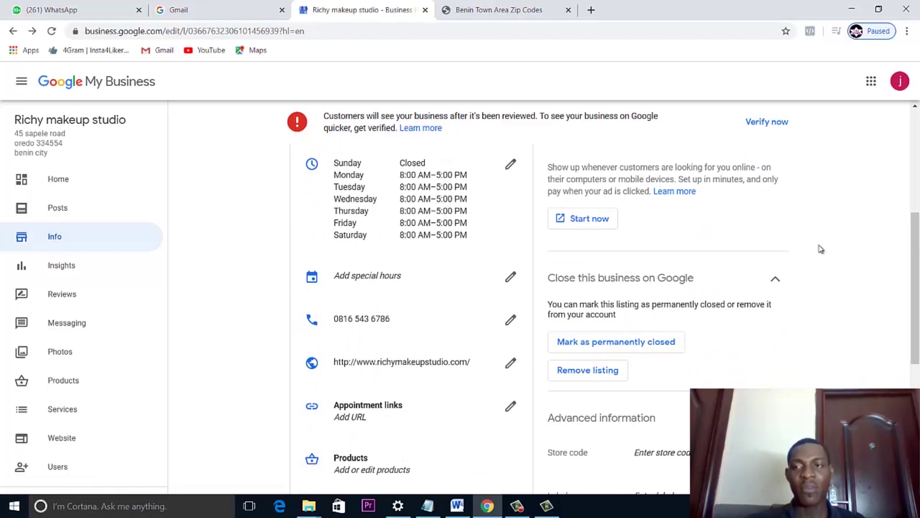
pyautogui.scroll(-2, 480, 317)
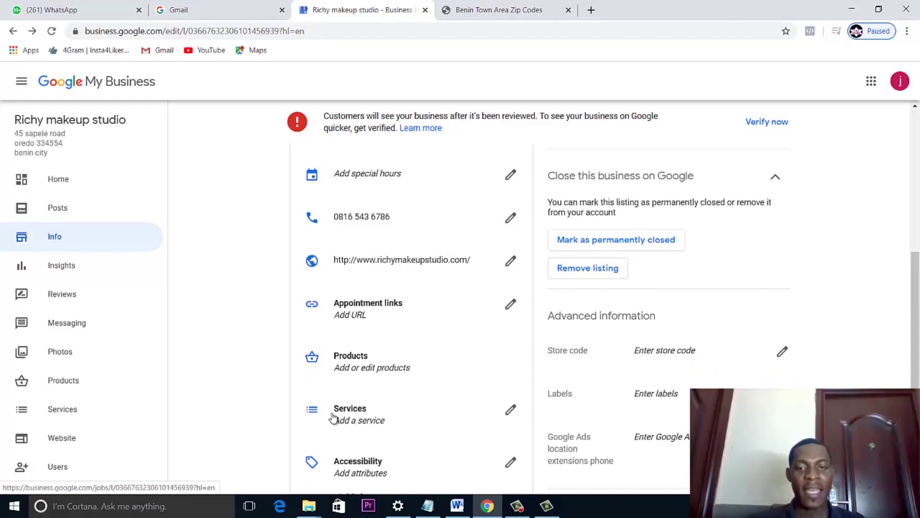
pyautogui.click(511, 410)
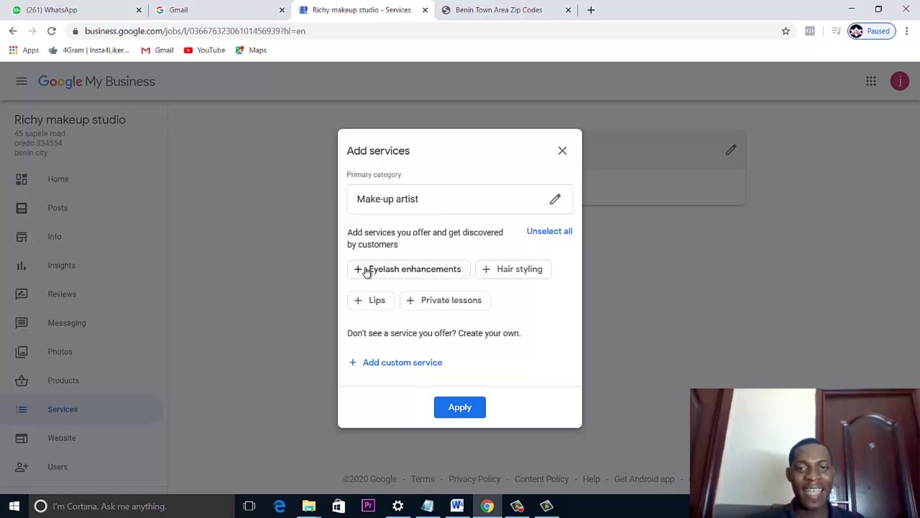
# Step: Add Eyelash enhancements, Hair styling, Lips, Private lessons and a custom 'face waxing' service, then apply
pyautogui.click(430, 272)
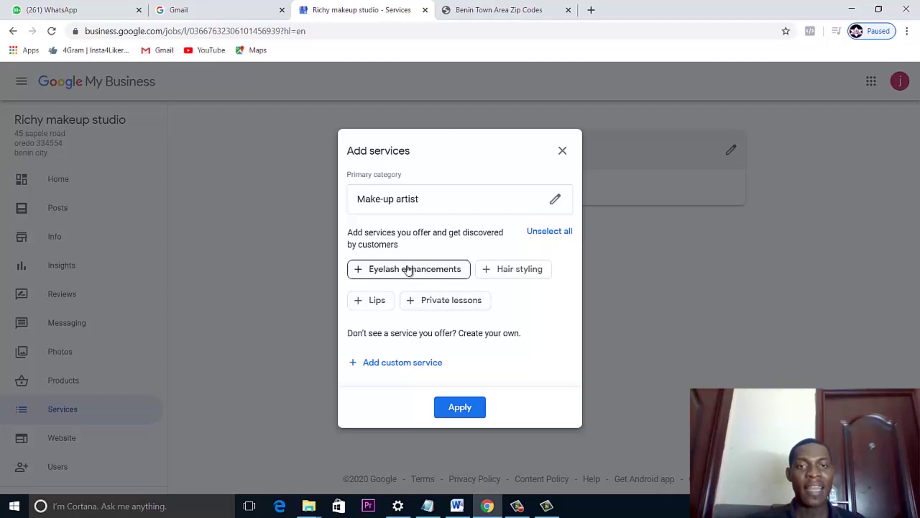
pyautogui.click(500, 271)
pyautogui.click(378, 306)
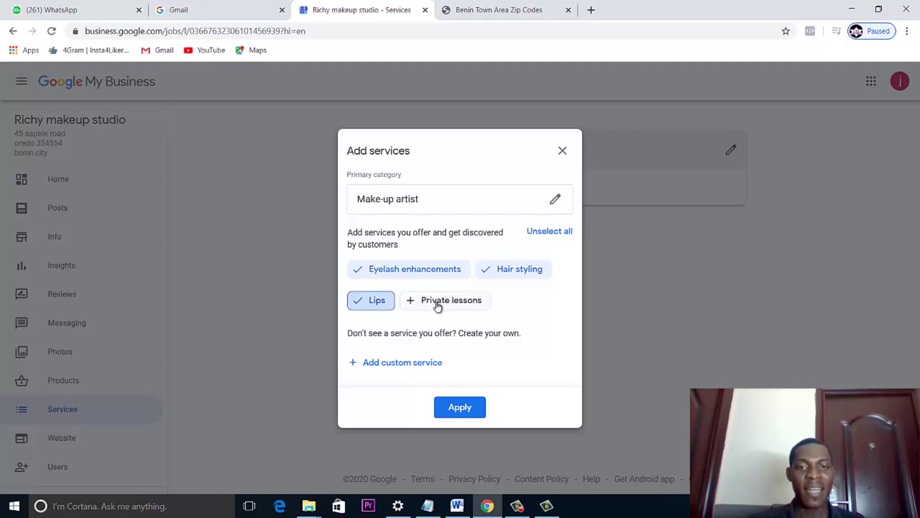
pyautogui.click(438, 305)
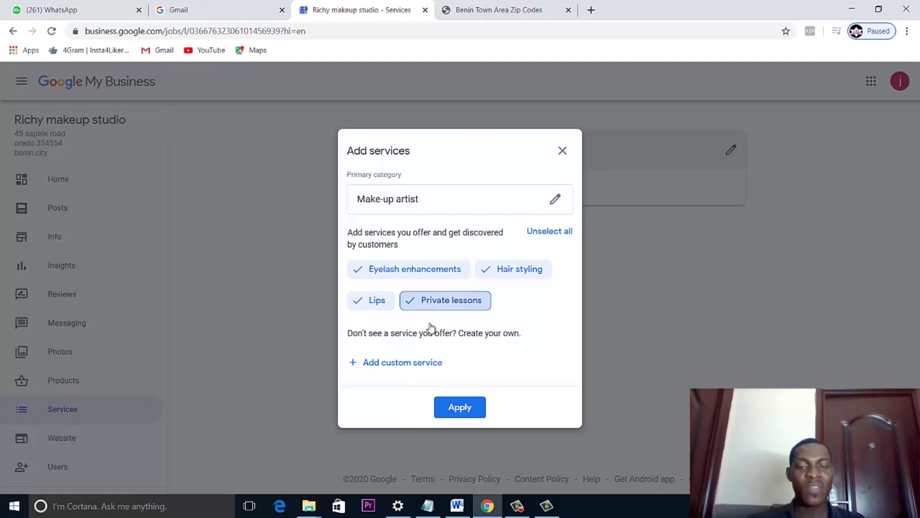
pyautogui.click(411, 365)
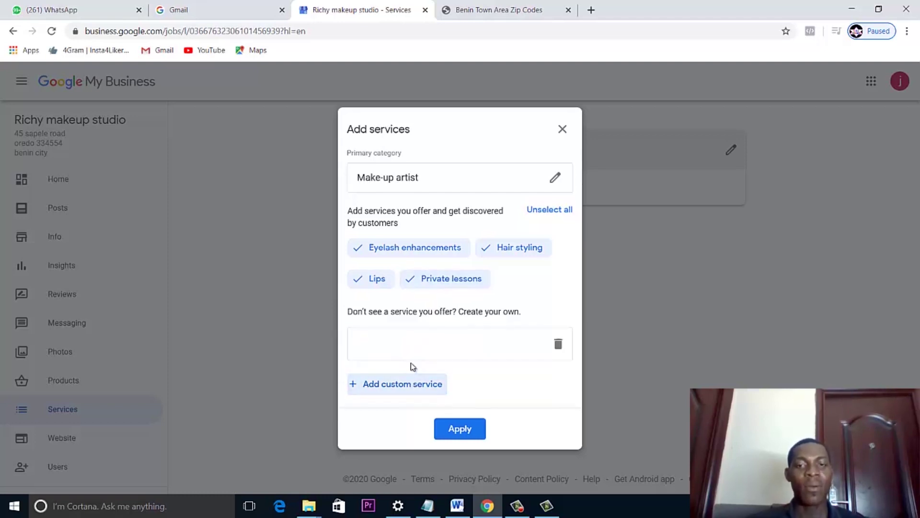
pyautogui.click(414, 346)
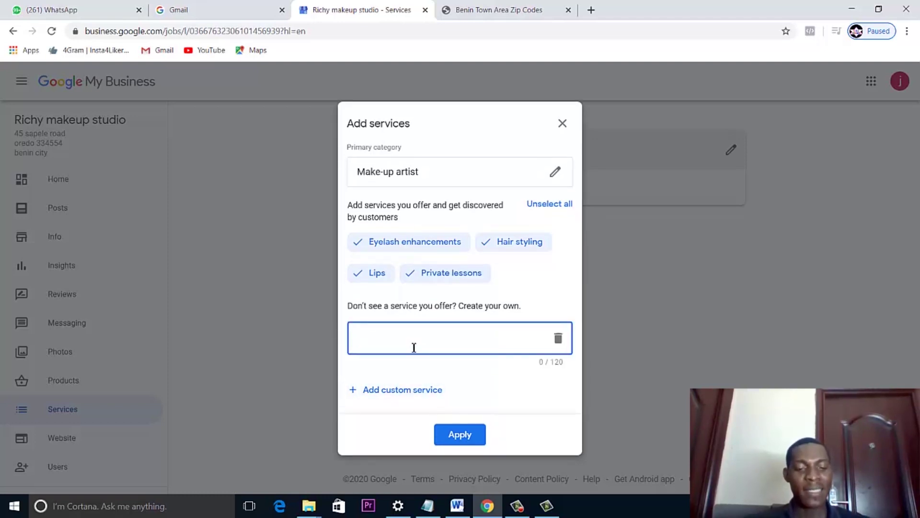
pyautogui.write('face wa')
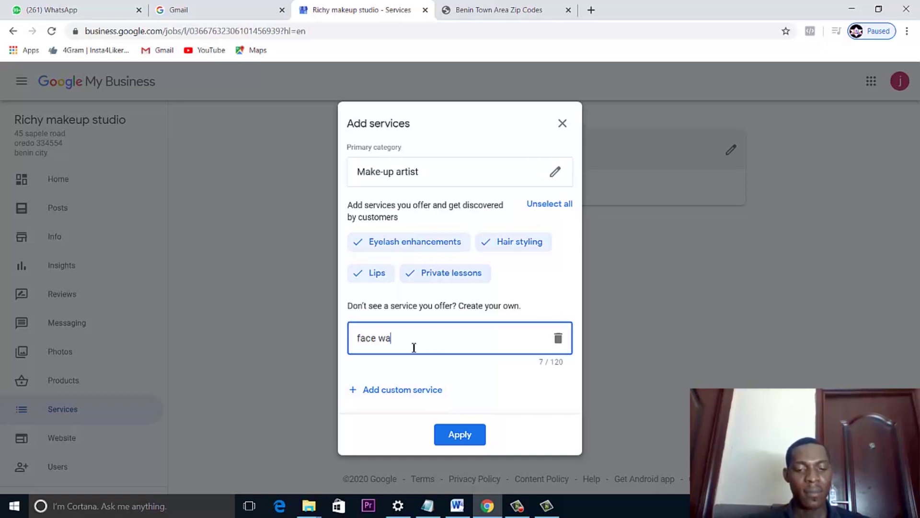
pyautogui.write('xing')
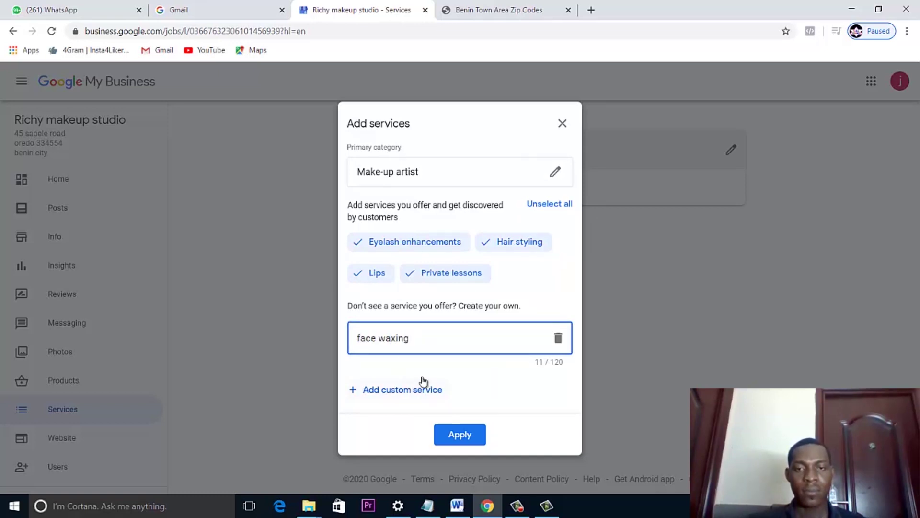
pyautogui.click(491, 378)
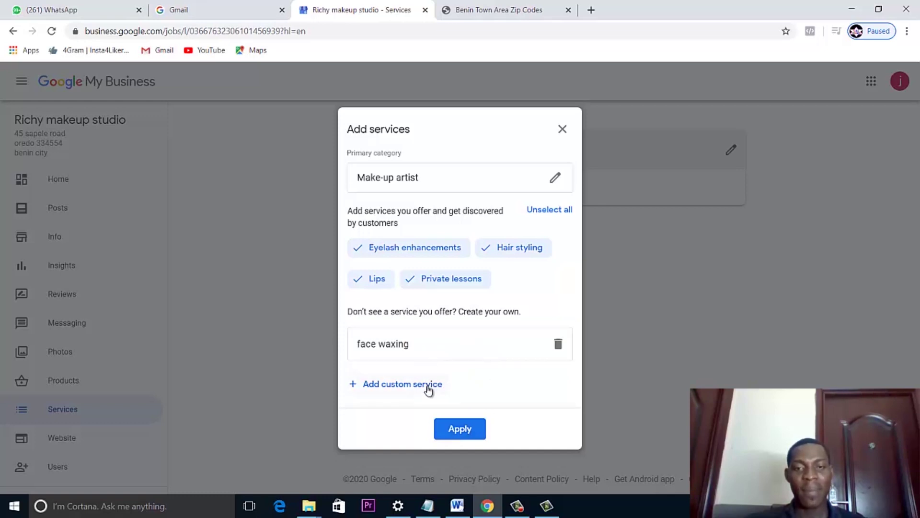
pyautogui.click(456, 428)
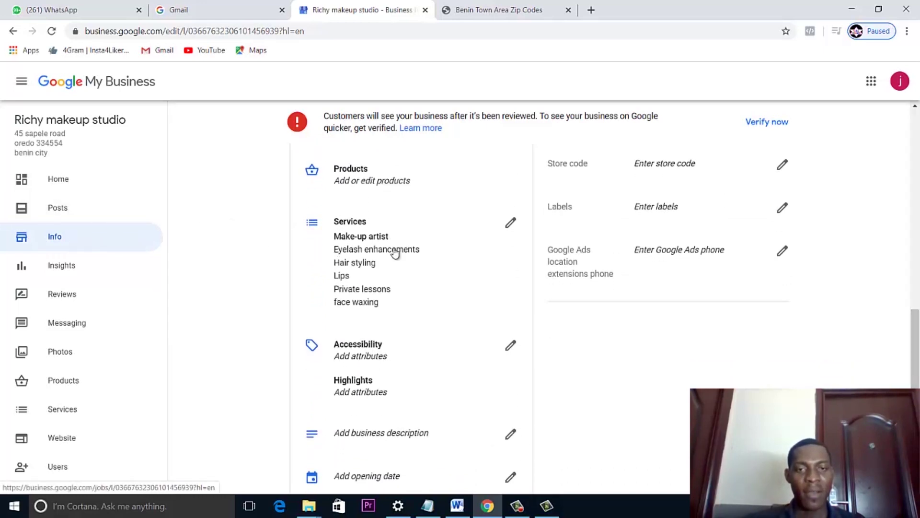
# Step: Save Wheelchair accessible entrance as an accessibility attribute, then open the business description editor
pyautogui.click(511, 347)
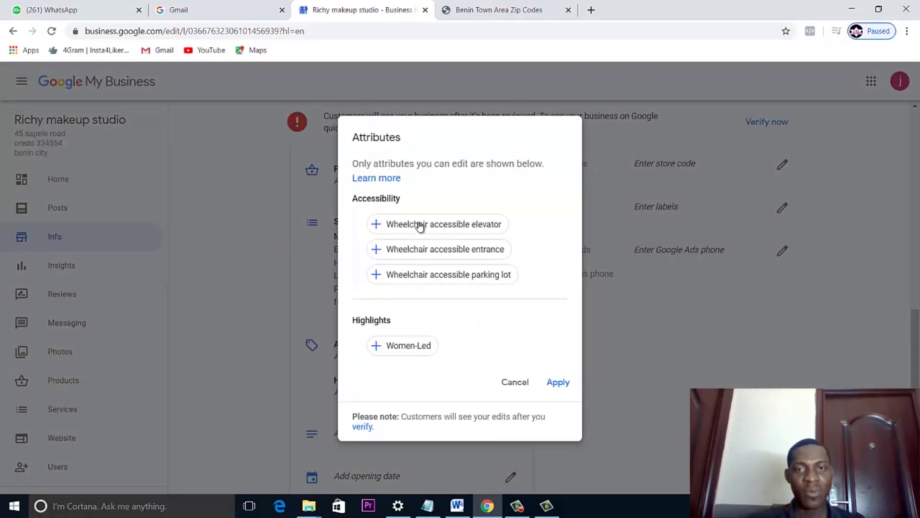
pyautogui.click(450, 250)
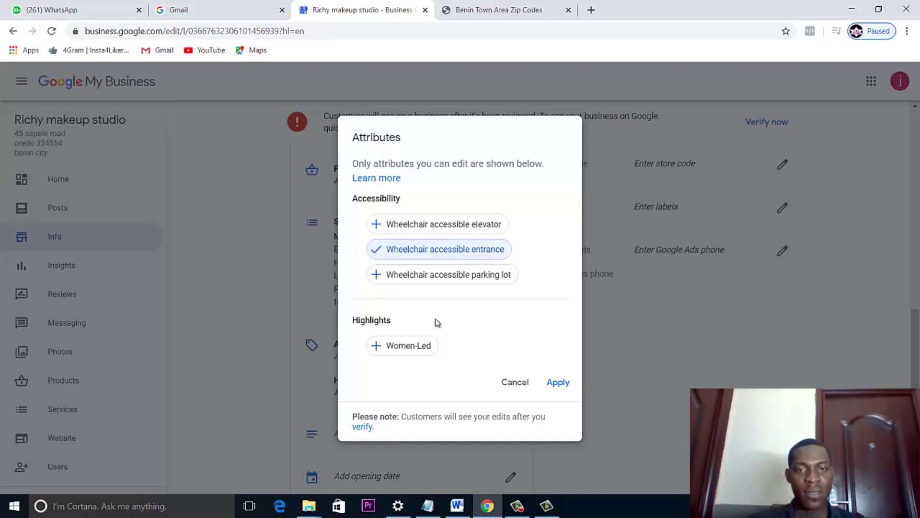
pyautogui.click(554, 384)
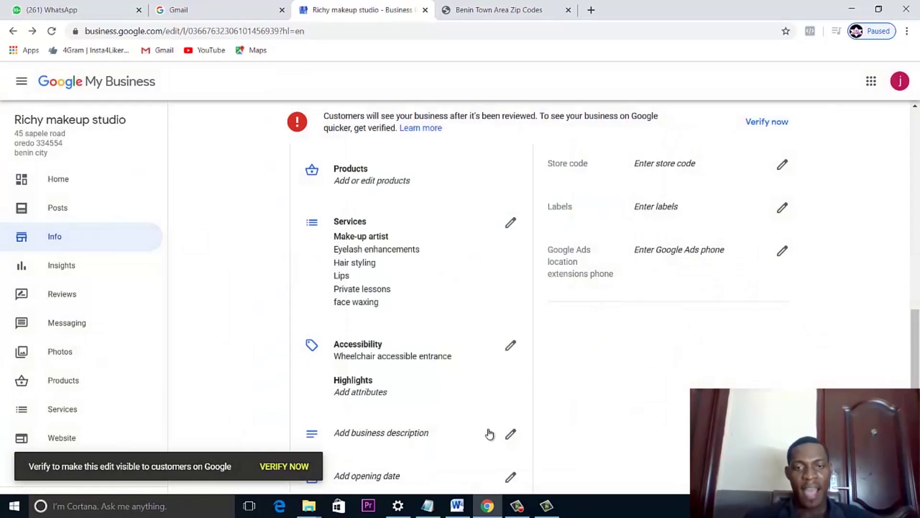
pyautogui.click(511, 435)
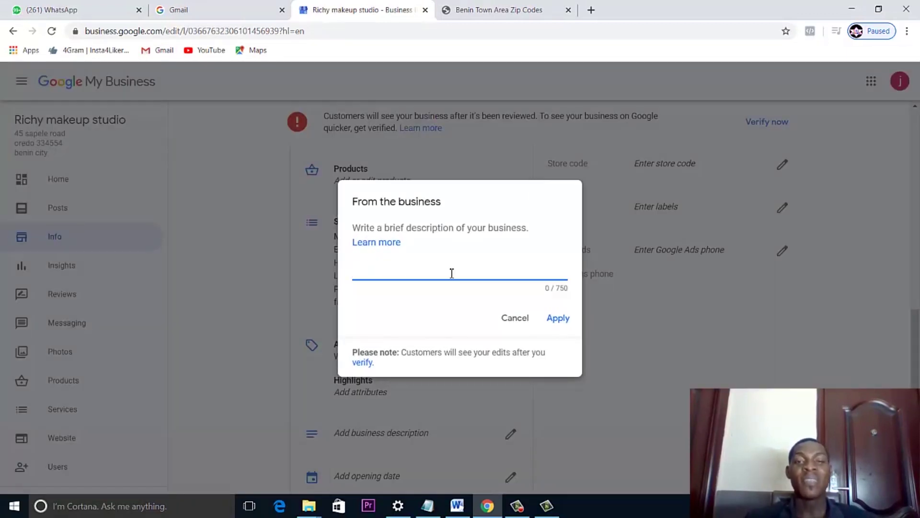
# Step: Write the description about make up services, eyelash extensions, face waxing and facials, correcting 'extenstions', and apply
pyautogui.write('we d')
pyautogui.write('ffer')
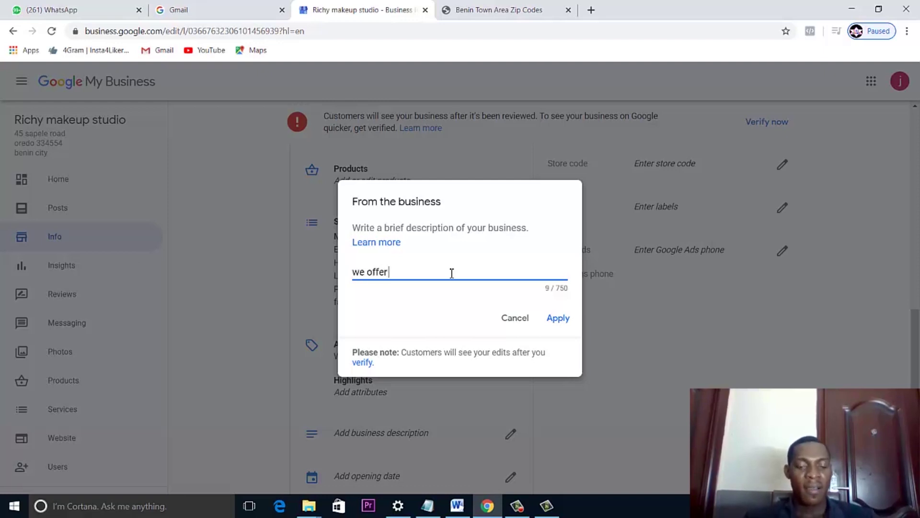
pyautogui.write(' make up ser')
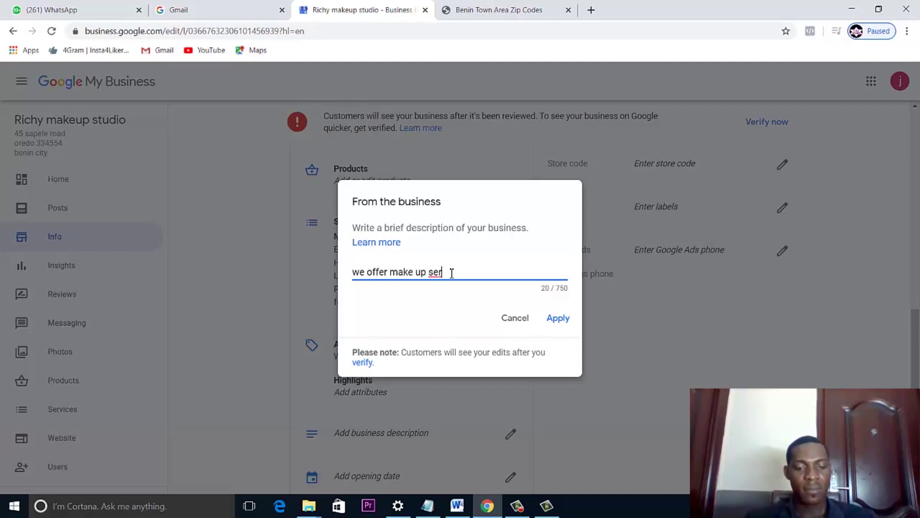
pyautogui.write('vices')
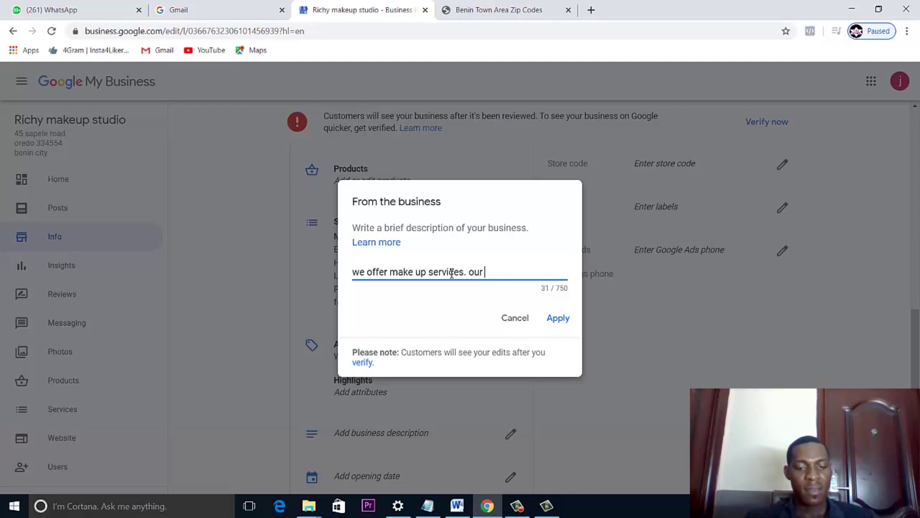
pyautogui.write('. our  core services include ')
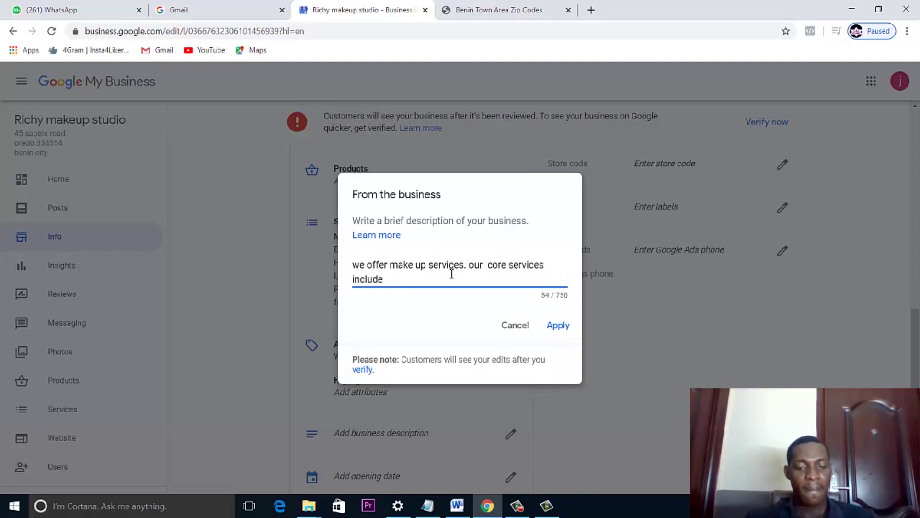
pyautogui.write(', eye l')
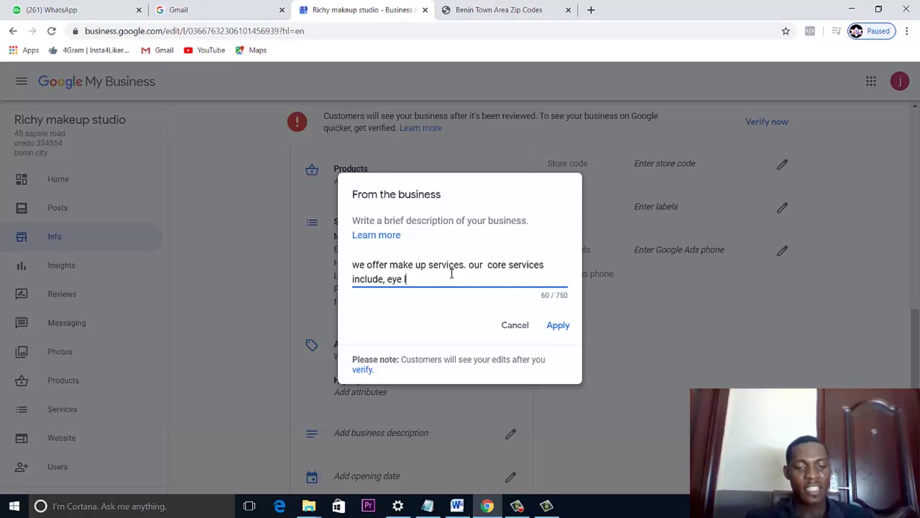
pyautogui.write('ash extenstions, face ')
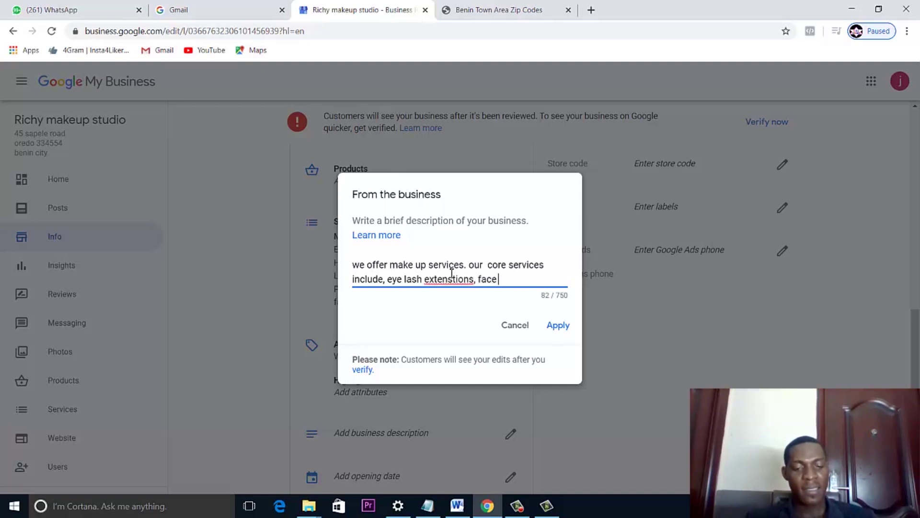
pyautogui.write('waxing,')
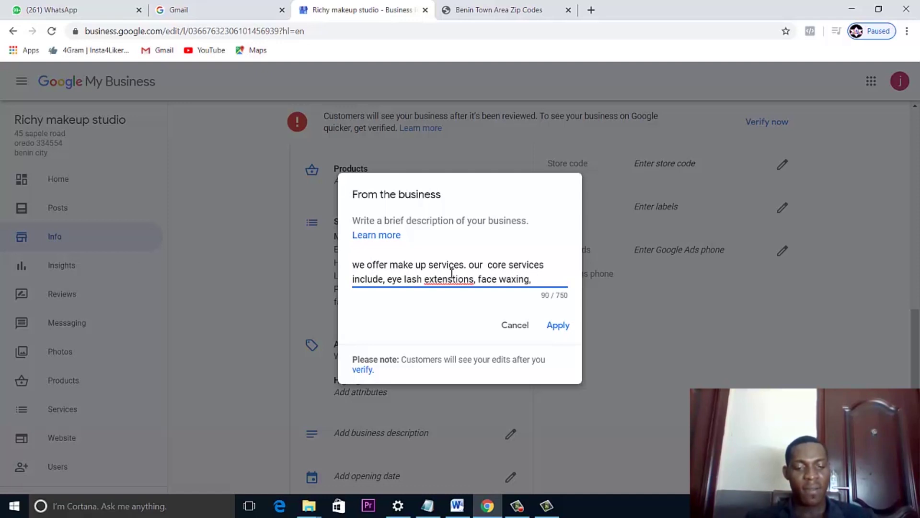
pyautogui.write('and')
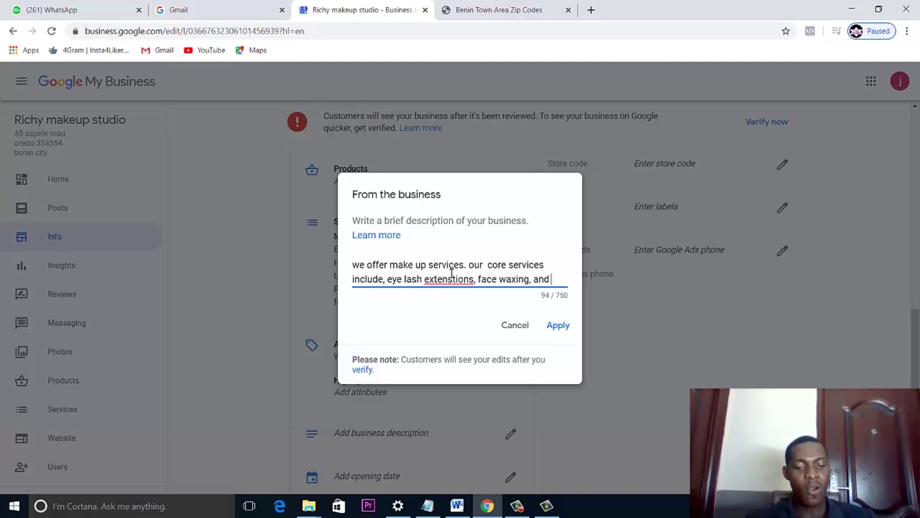
pyautogui.write(' all kind')
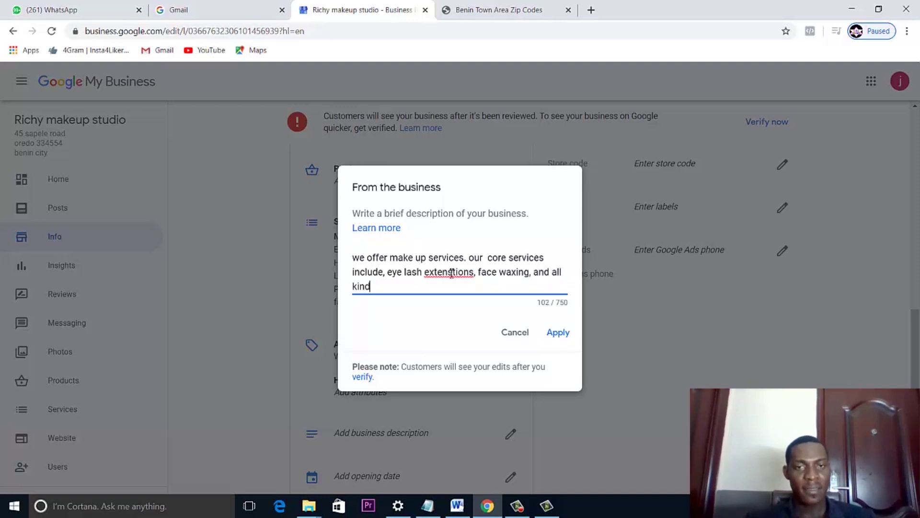
pyautogui.write('s of')
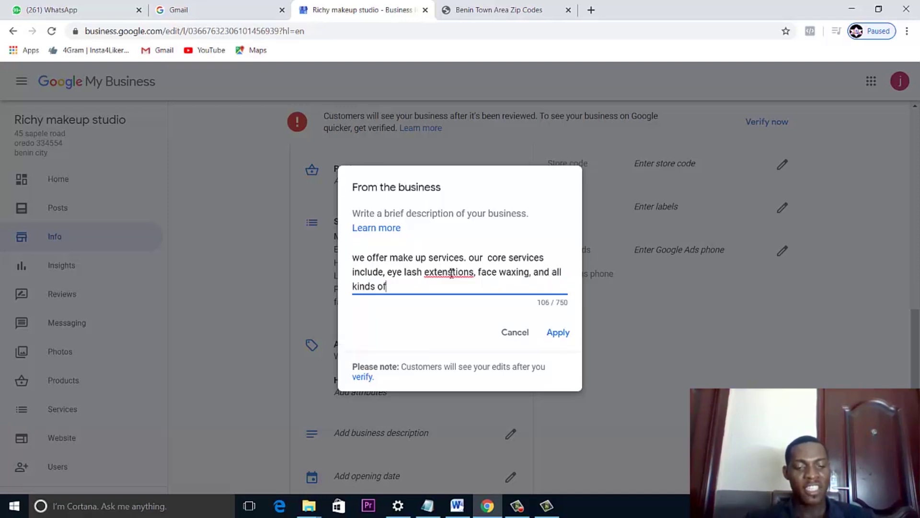
pyautogui.write(' facials.')
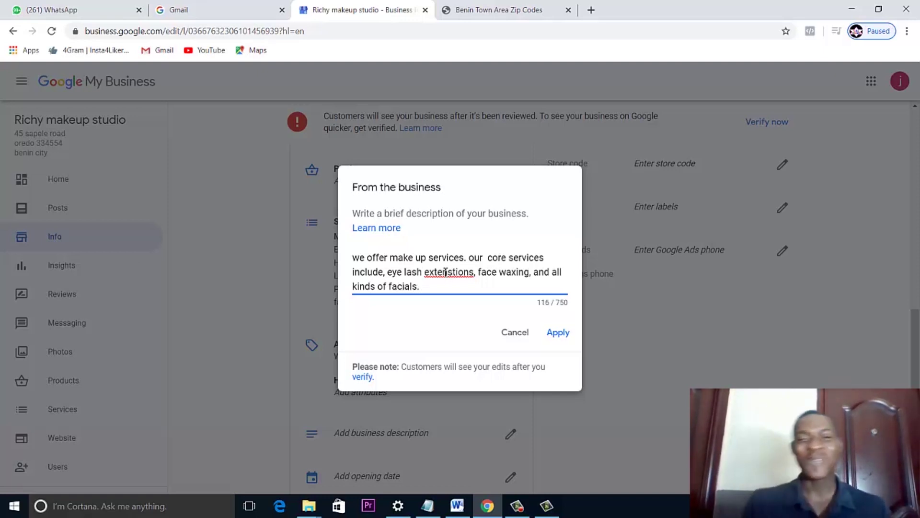
pyautogui.rightClick(445, 272)
pyautogui.click(465, 283)
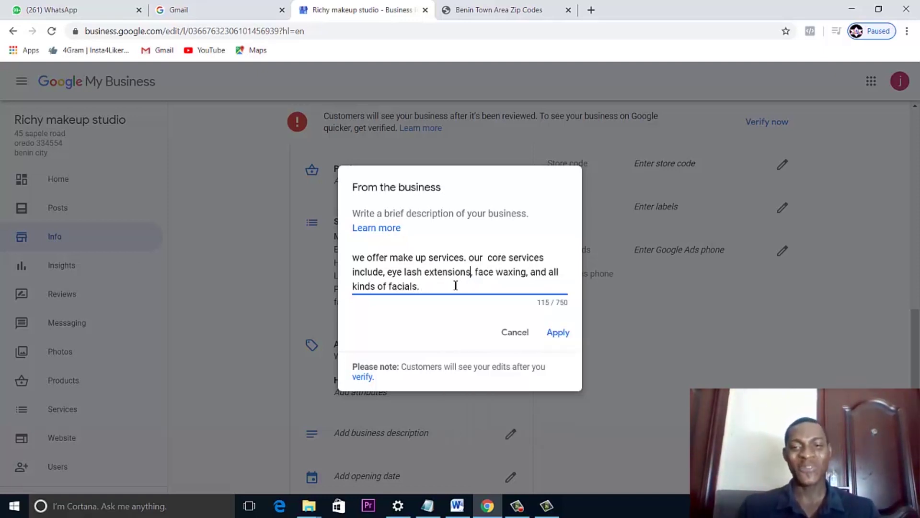
pyautogui.click(557, 333)
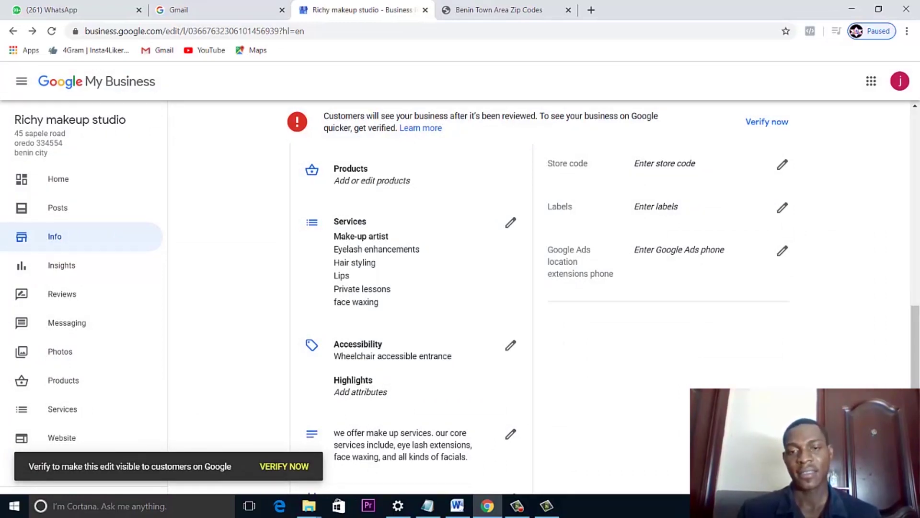
# Step: Go to the Photos page, dismiss the posting tip, and open then close the photo upload window
pyautogui.scroll(-3, 480, 312)
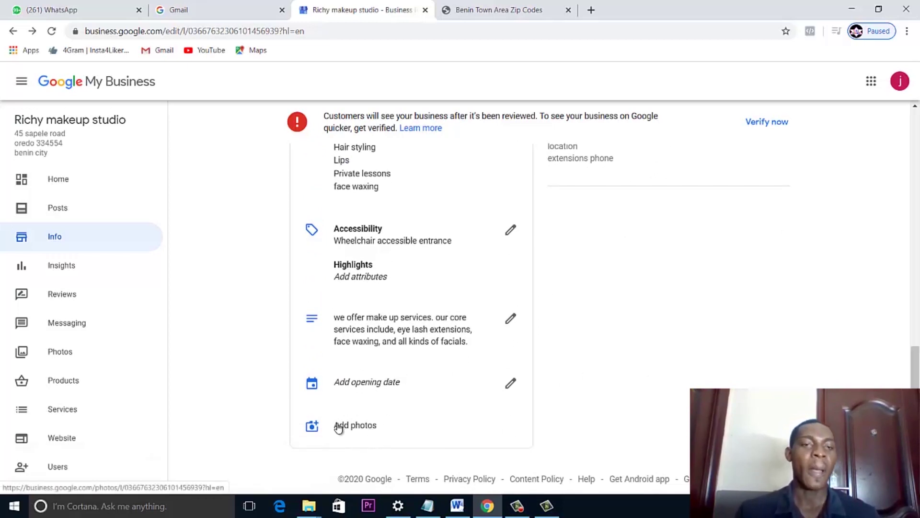
pyautogui.click(339, 426)
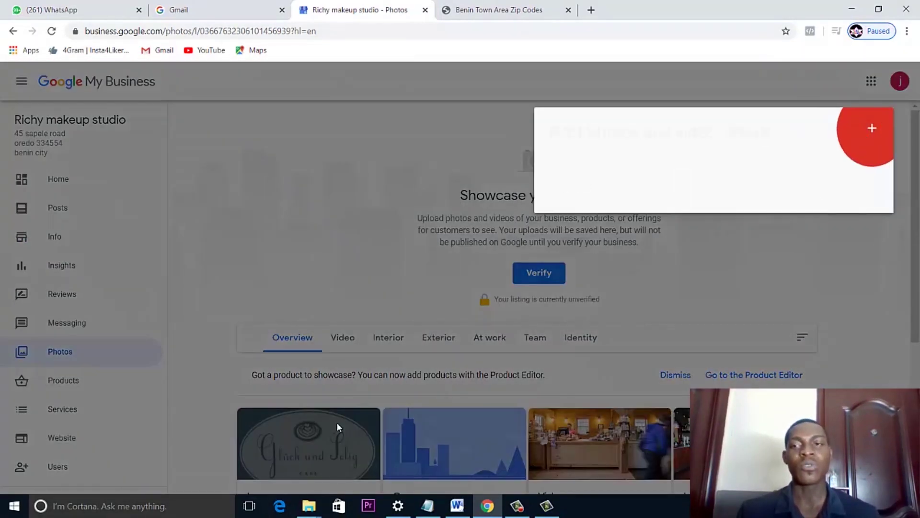
pyautogui.click(650, 267)
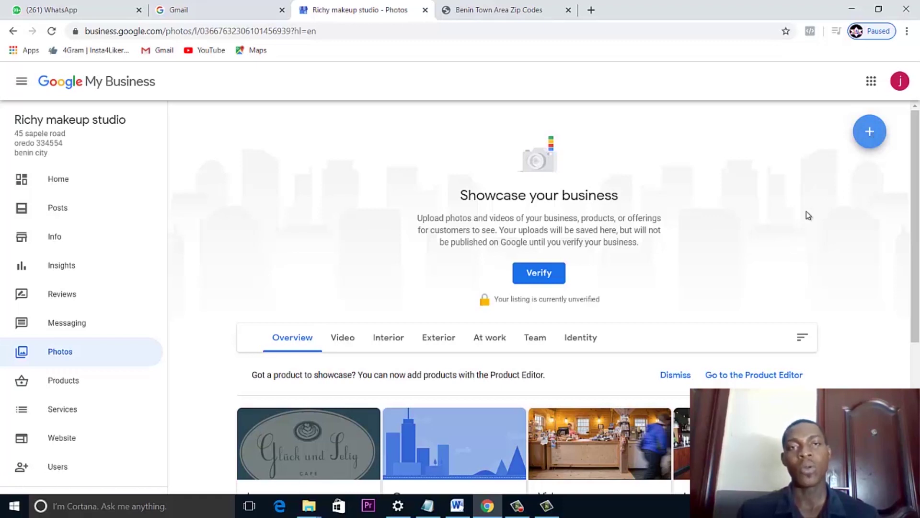
pyautogui.click(867, 144)
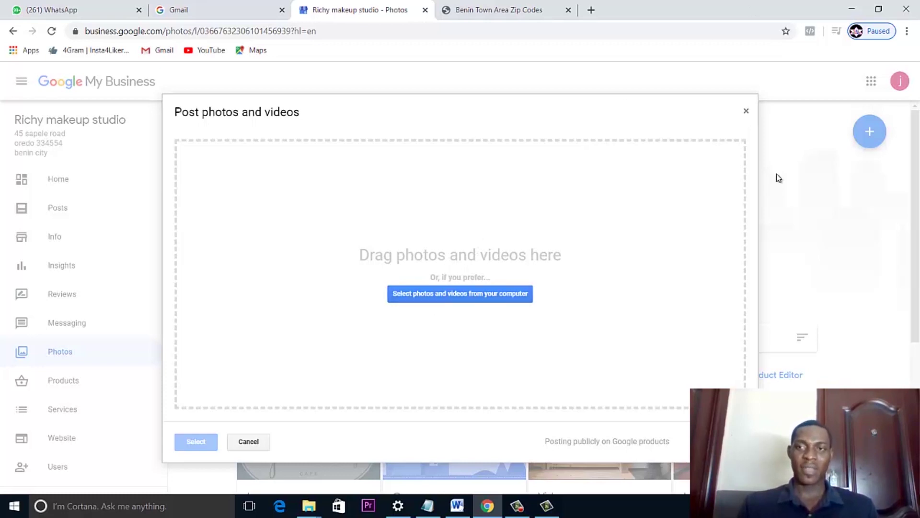
pyautogui.click(746, 111)
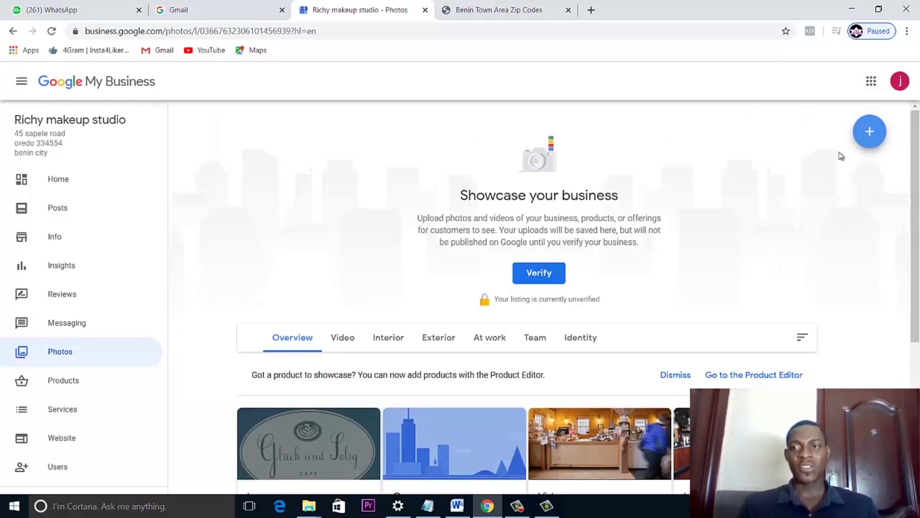
pyautogui.scroll(-4, 916, 170)
pyautogui.scroll(-3, 918, 302)
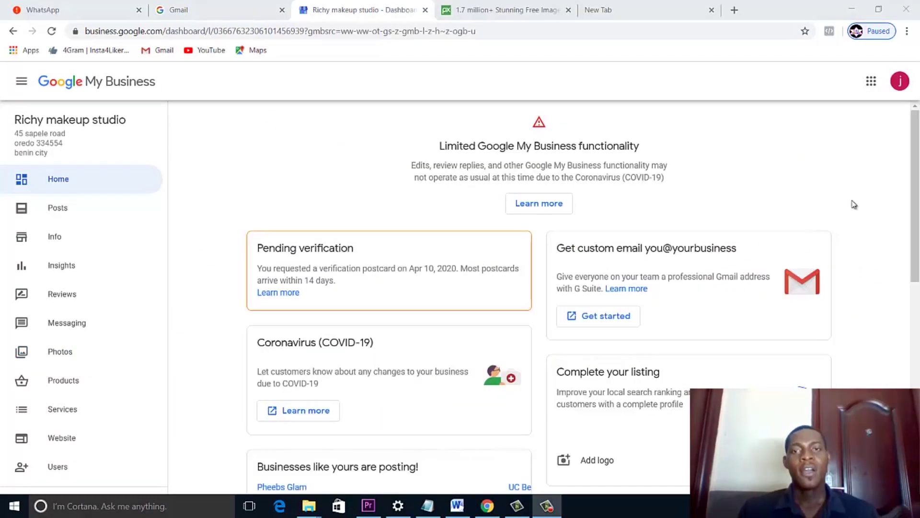
# Step: Scroll through the Home dashboard and the sidebar down to Verify location
pyautogui.scroll(-2, 918, 184)
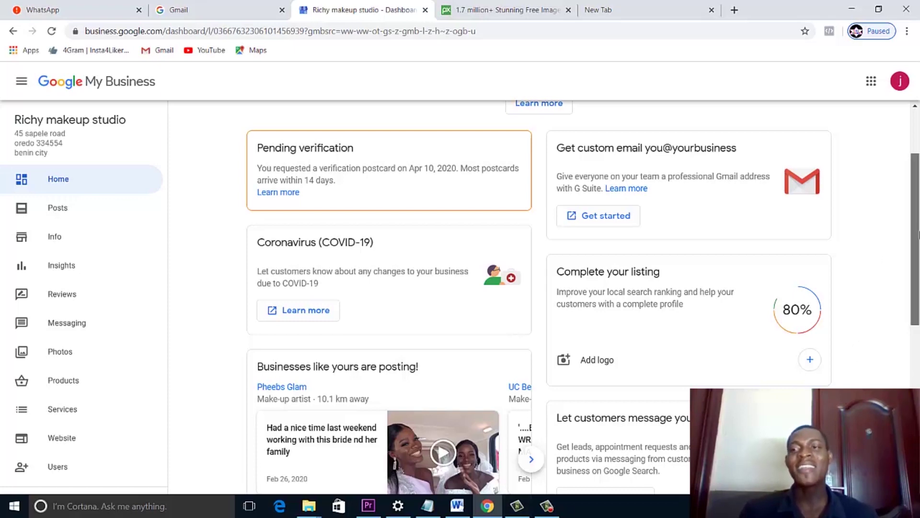
pyautogui.scroll(-5, 913, 240)
pyautogui.scroll(-2, 913, 288)
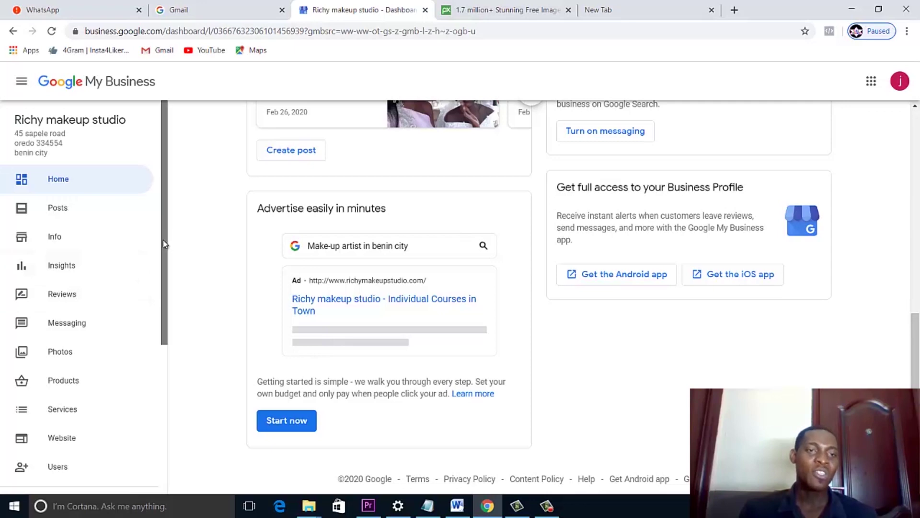
pyautogui.scroll(-4, 160, 280)
pyautogui.scroll(-2, 156, 353)
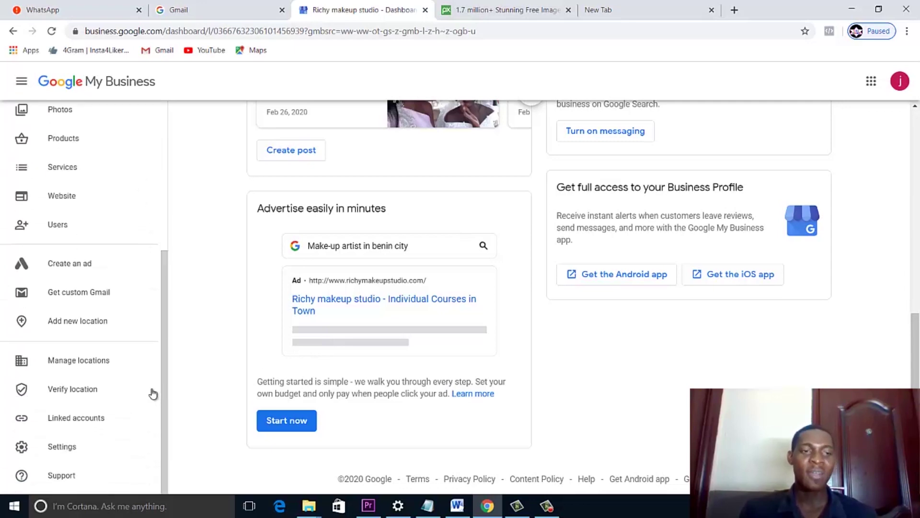
# Step: Open Verify location and enter the verification code from the postcard
pyautogui.click(81, 390)
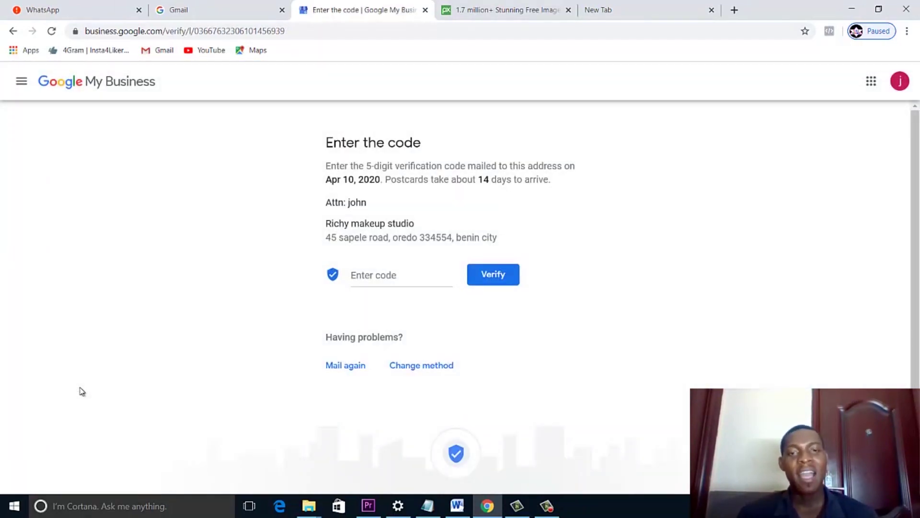
pyautogui.click(366, 285)
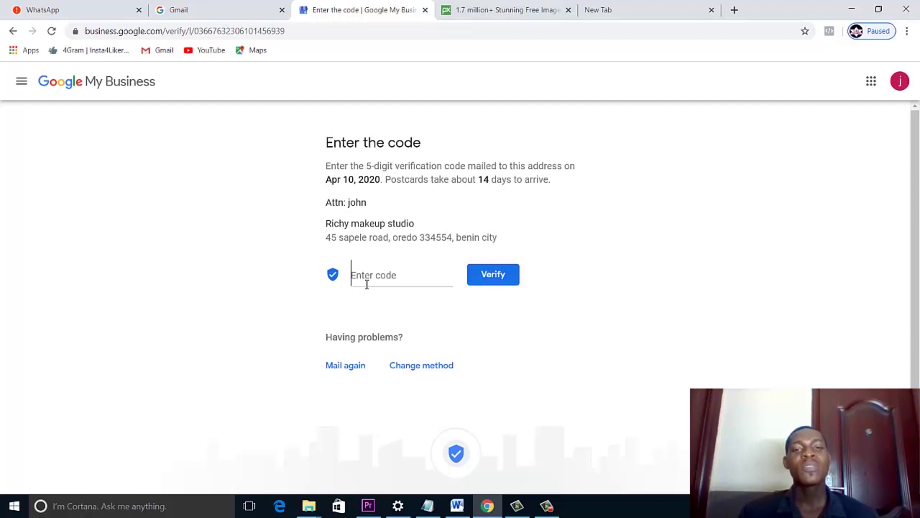
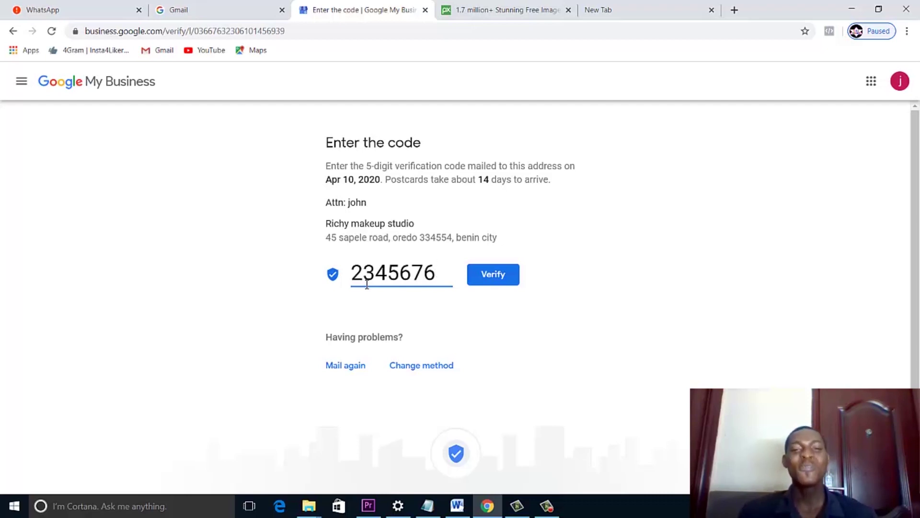